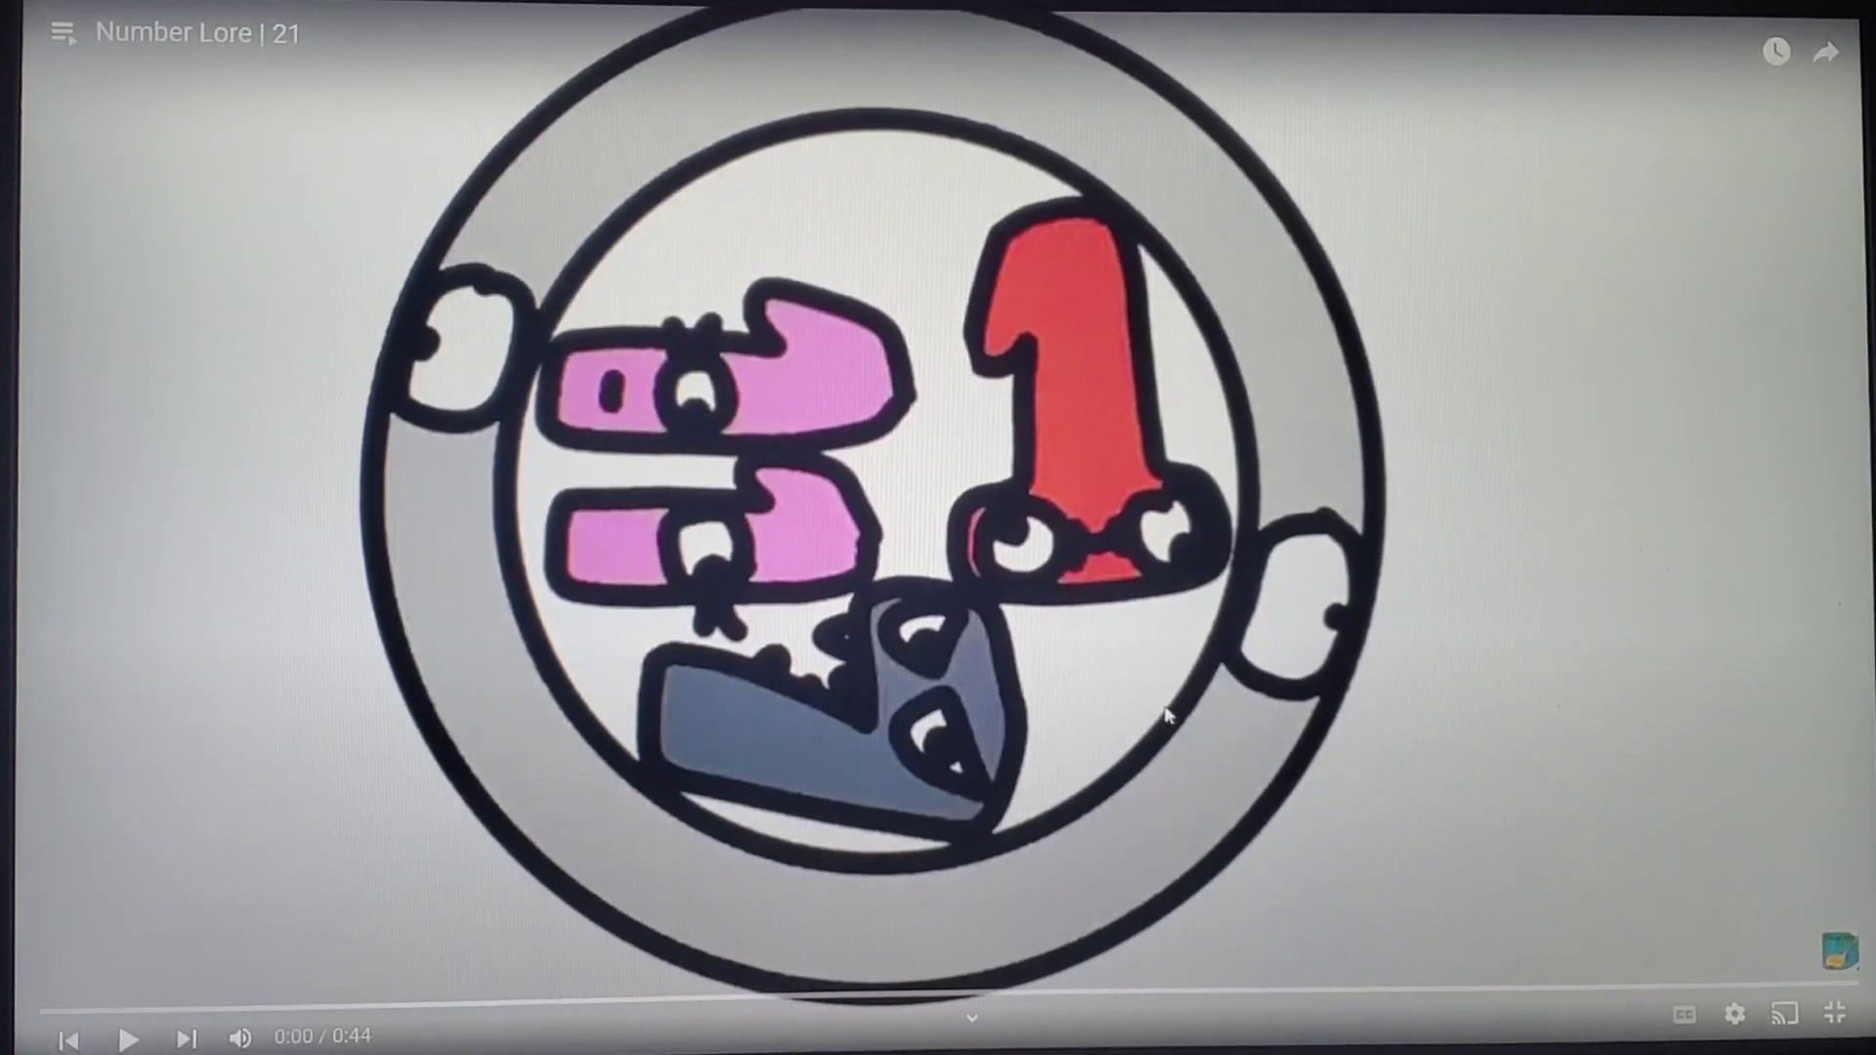
Step: Play Number Lore | 21, let it autoplay to episode 23, and pause at 0:26
click(1167, 713)
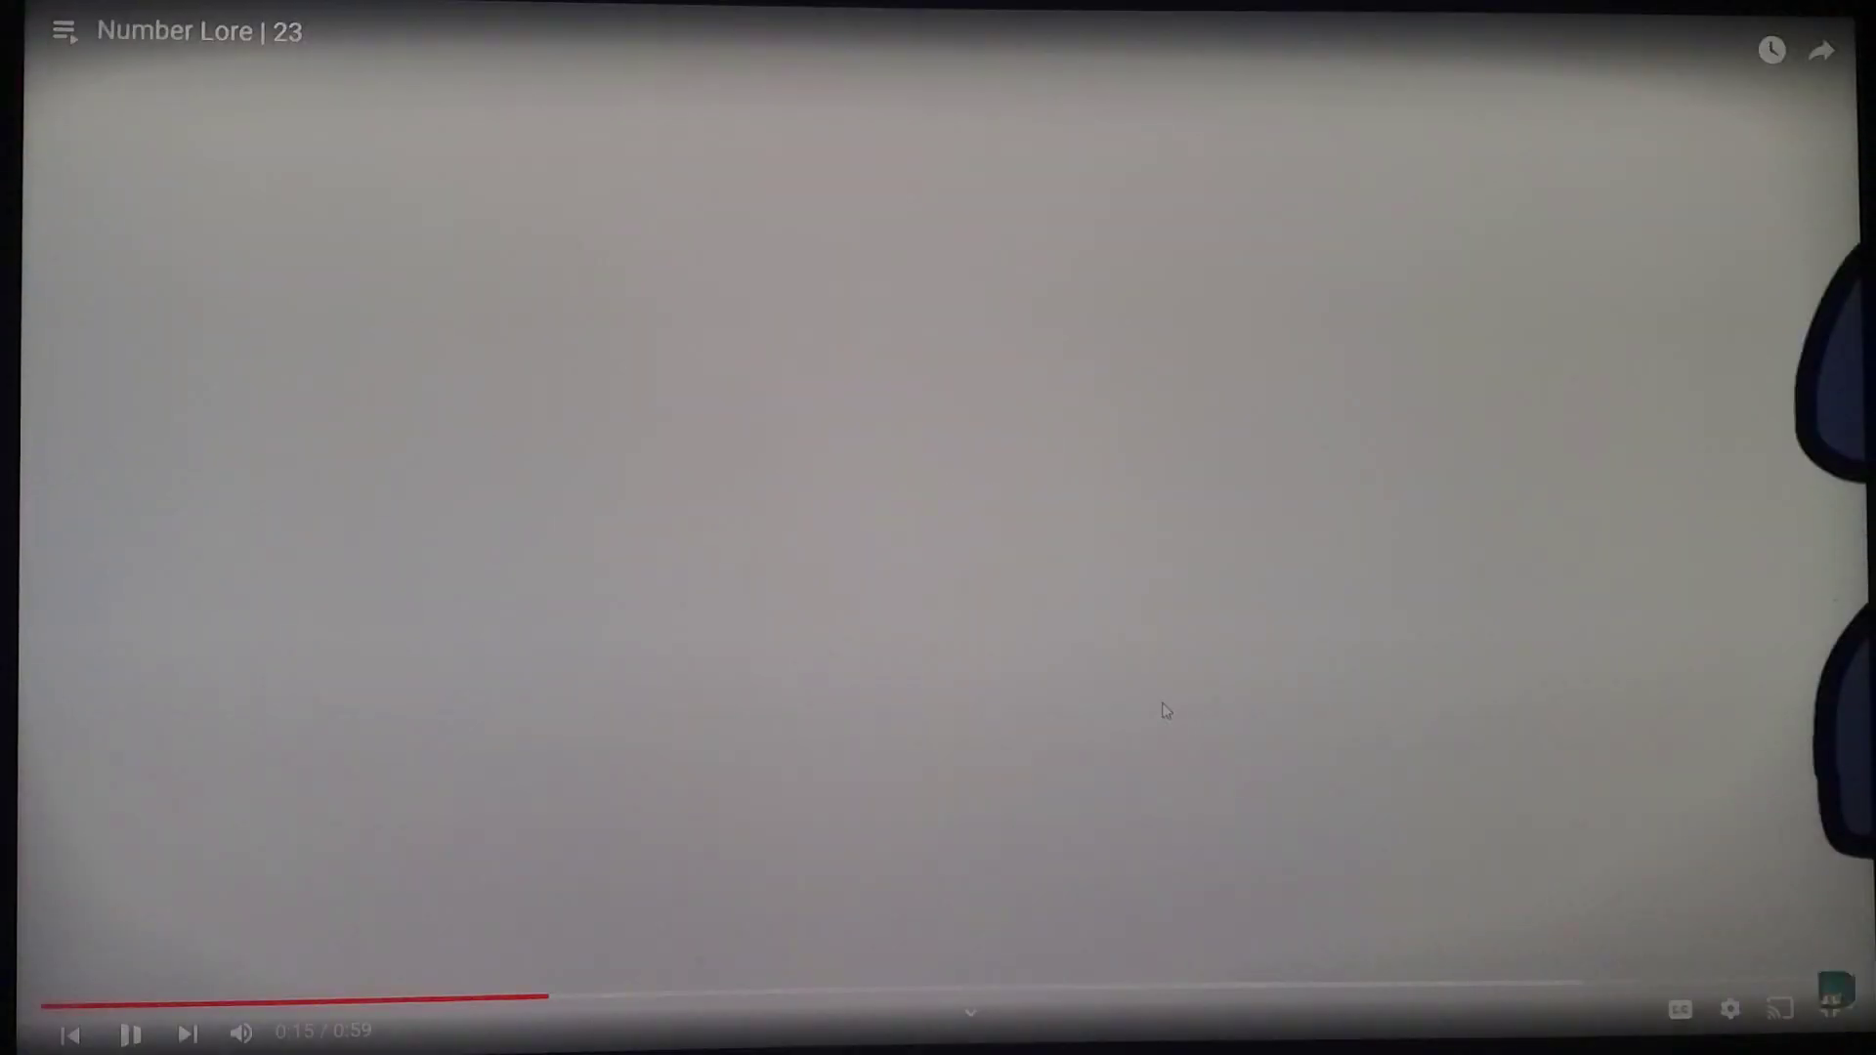
click(1164, 713)
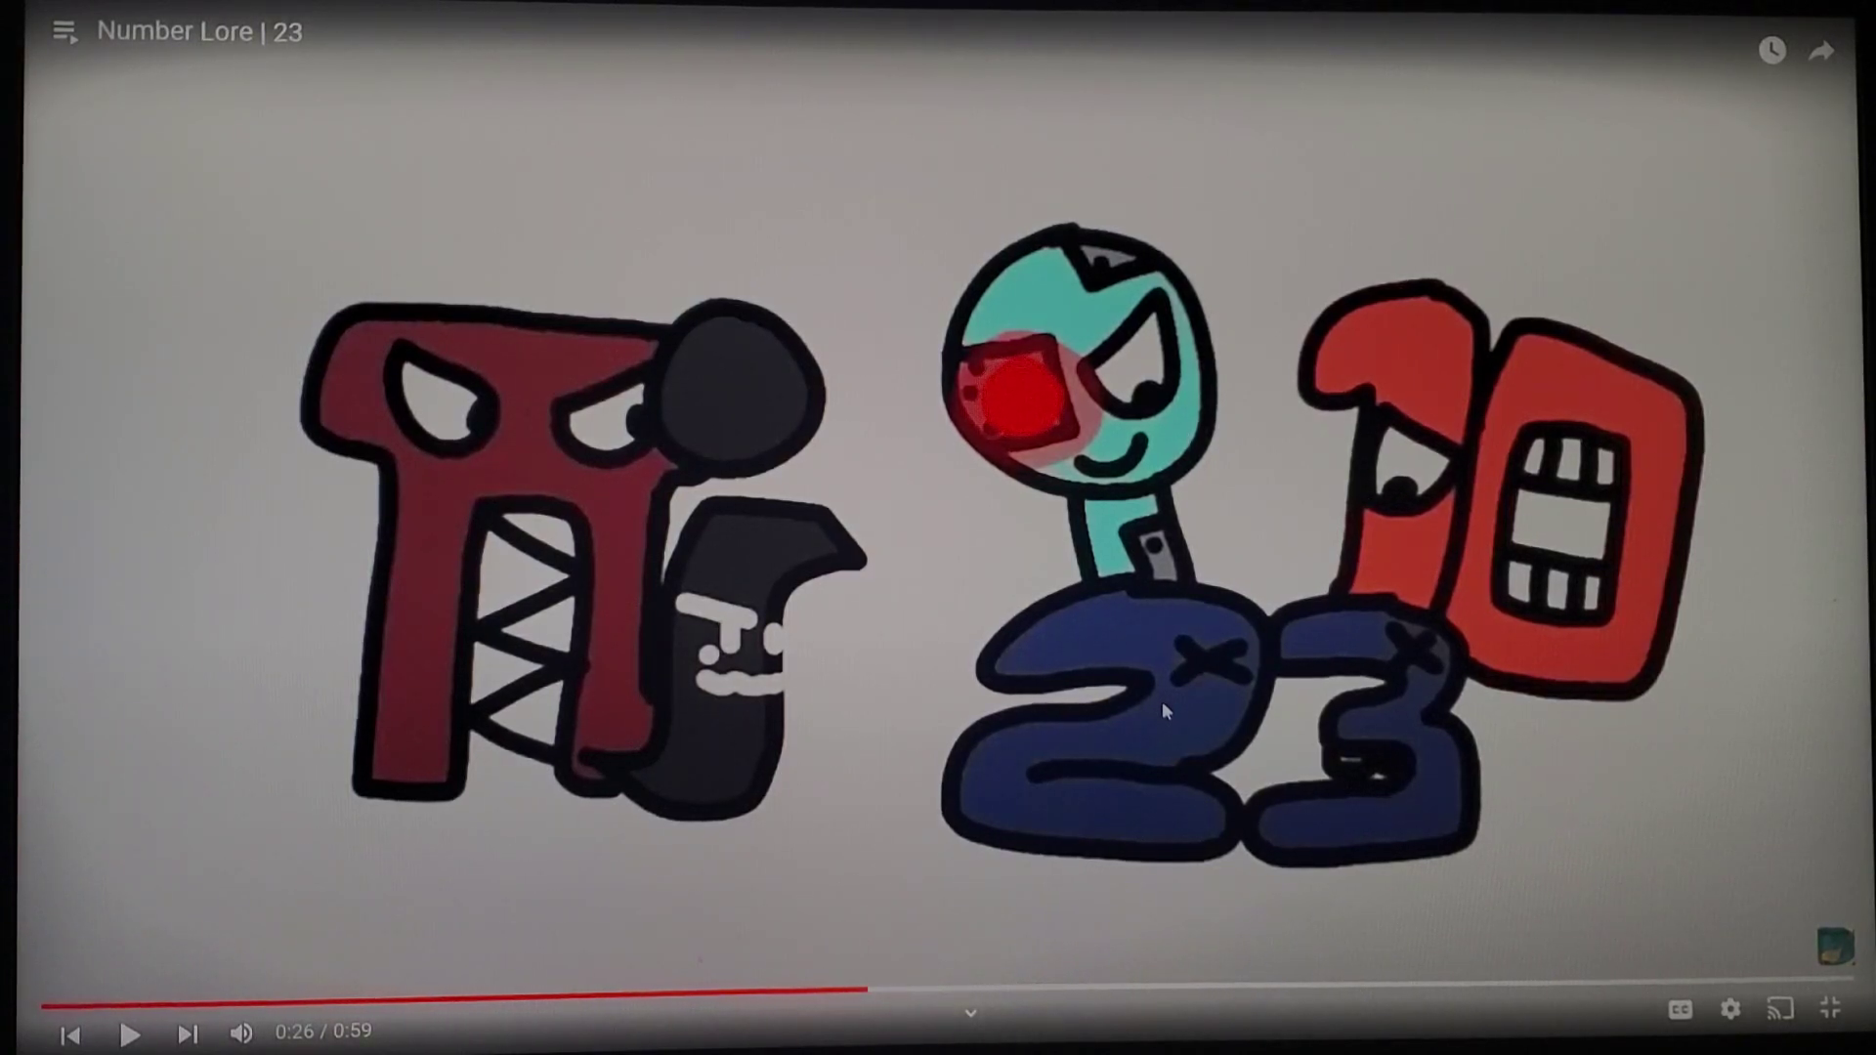
Step: Resume Number Lore | 23 from 0:26 into the smoky 23 scene
click(1163, 711)
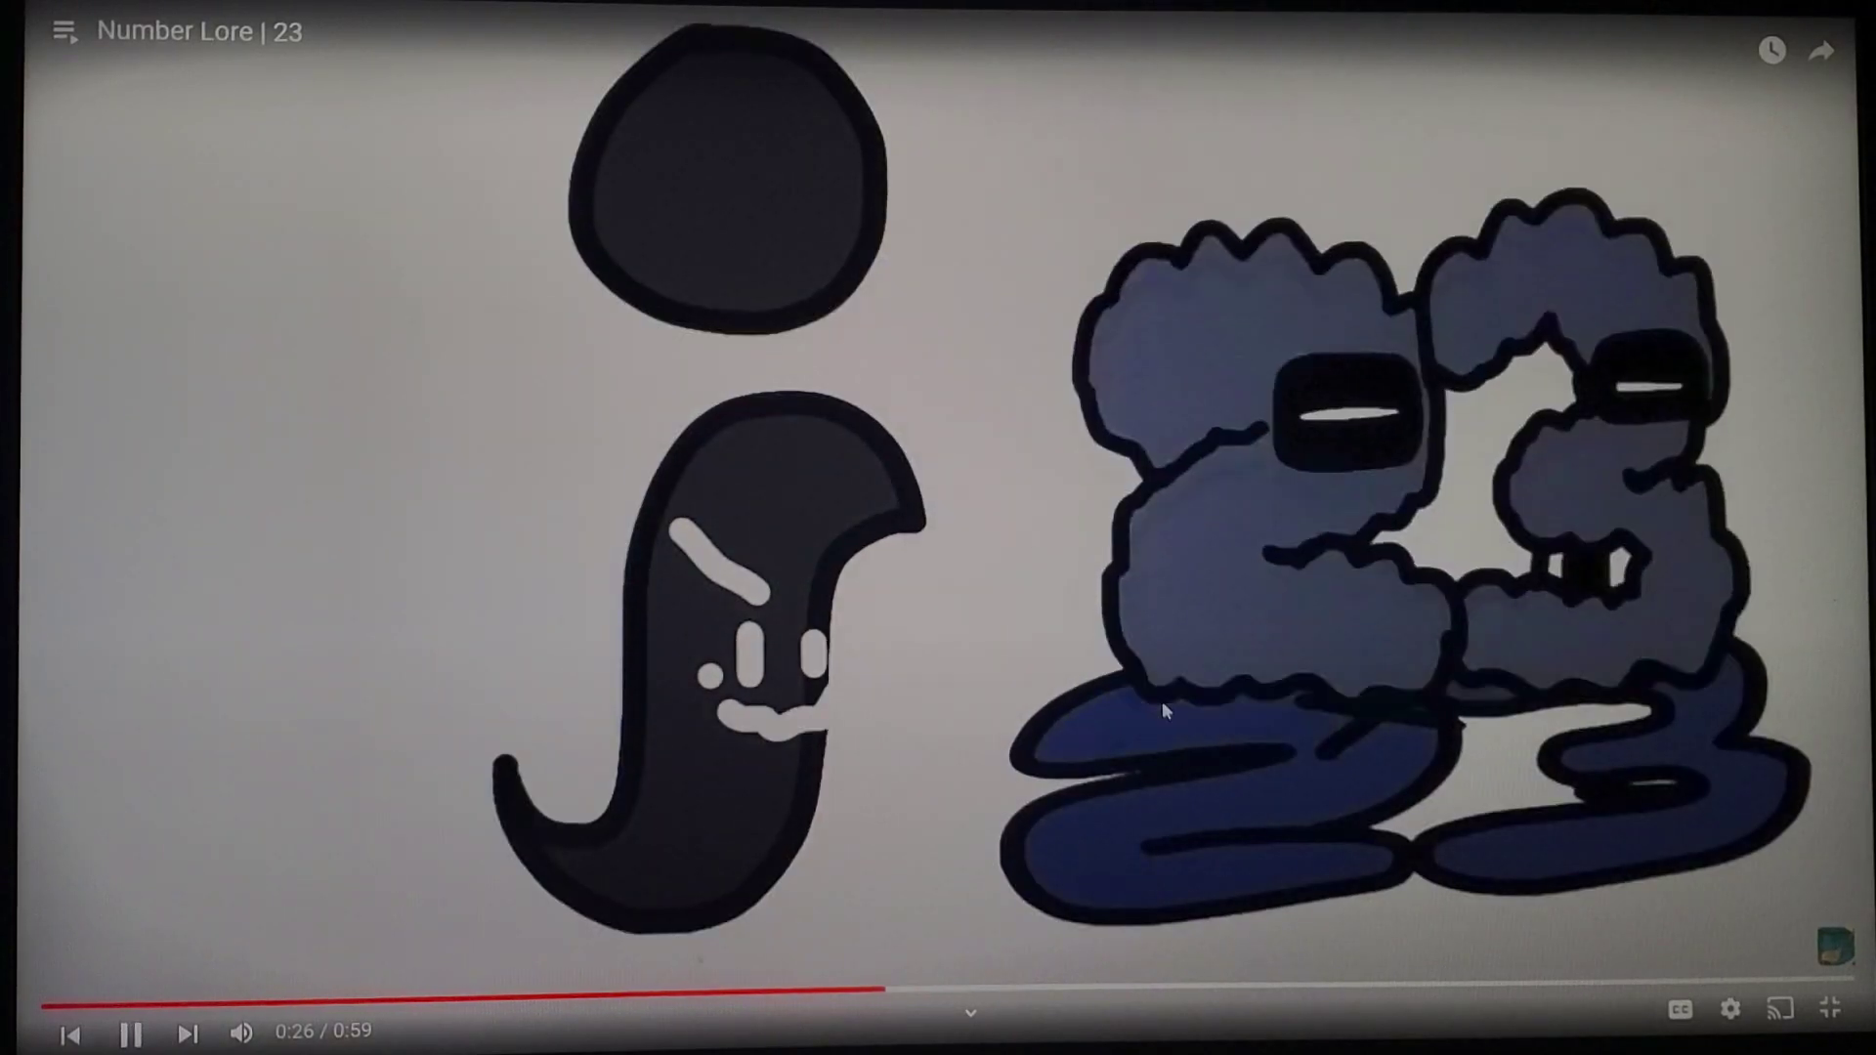
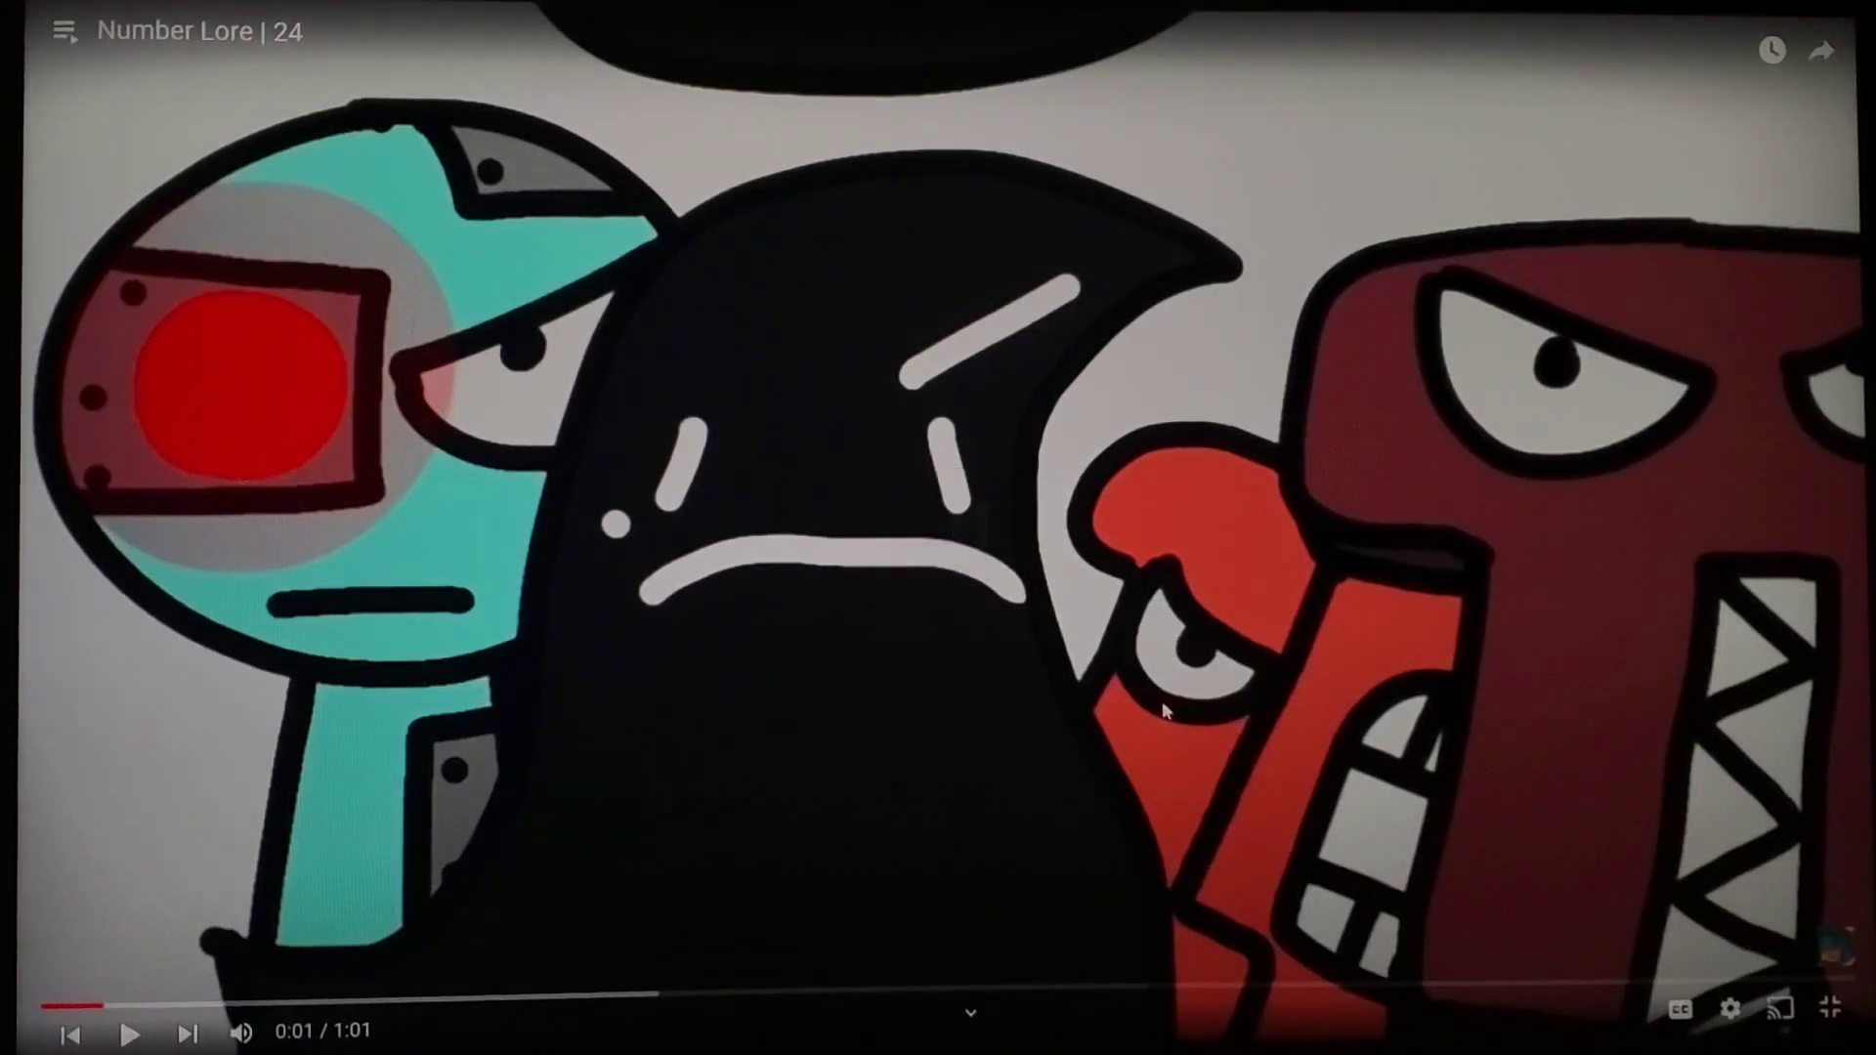
Step: Pause Number Lore 24 right at its start, then resume it from 0:35
key(space)
key(space)
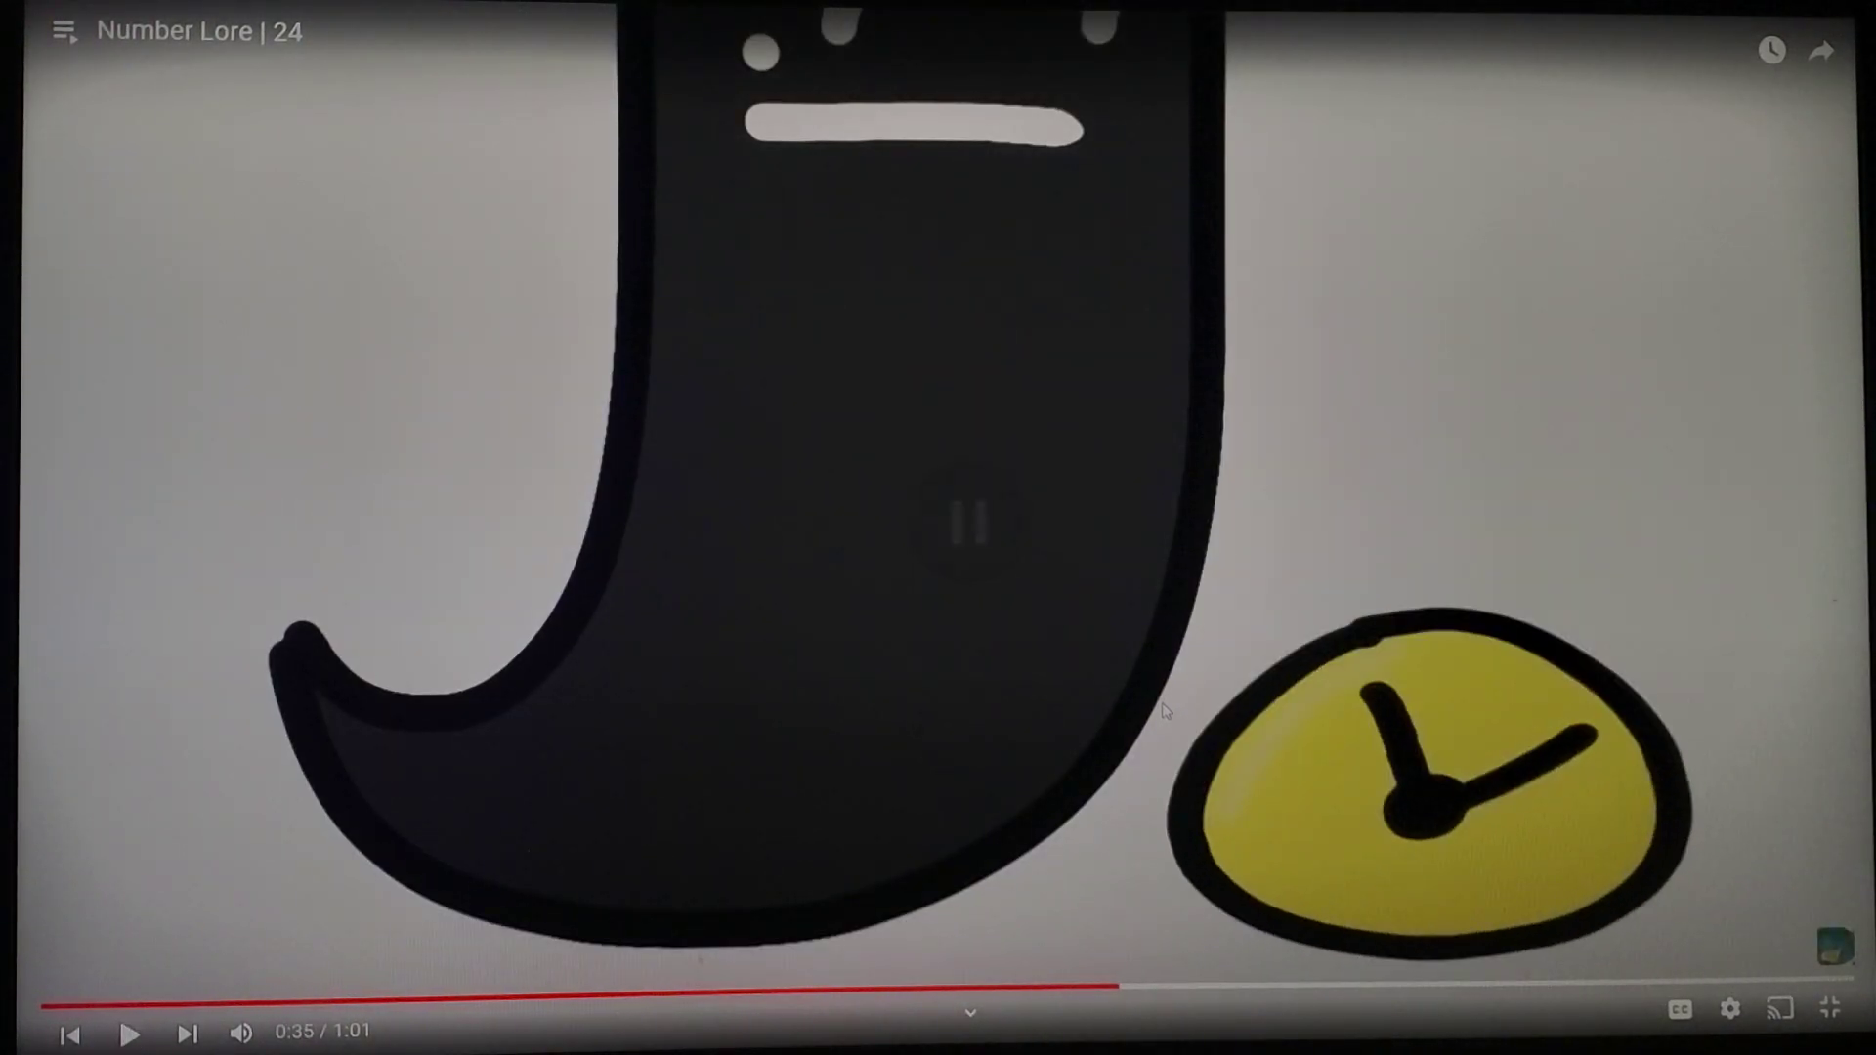
click(1166, 709)
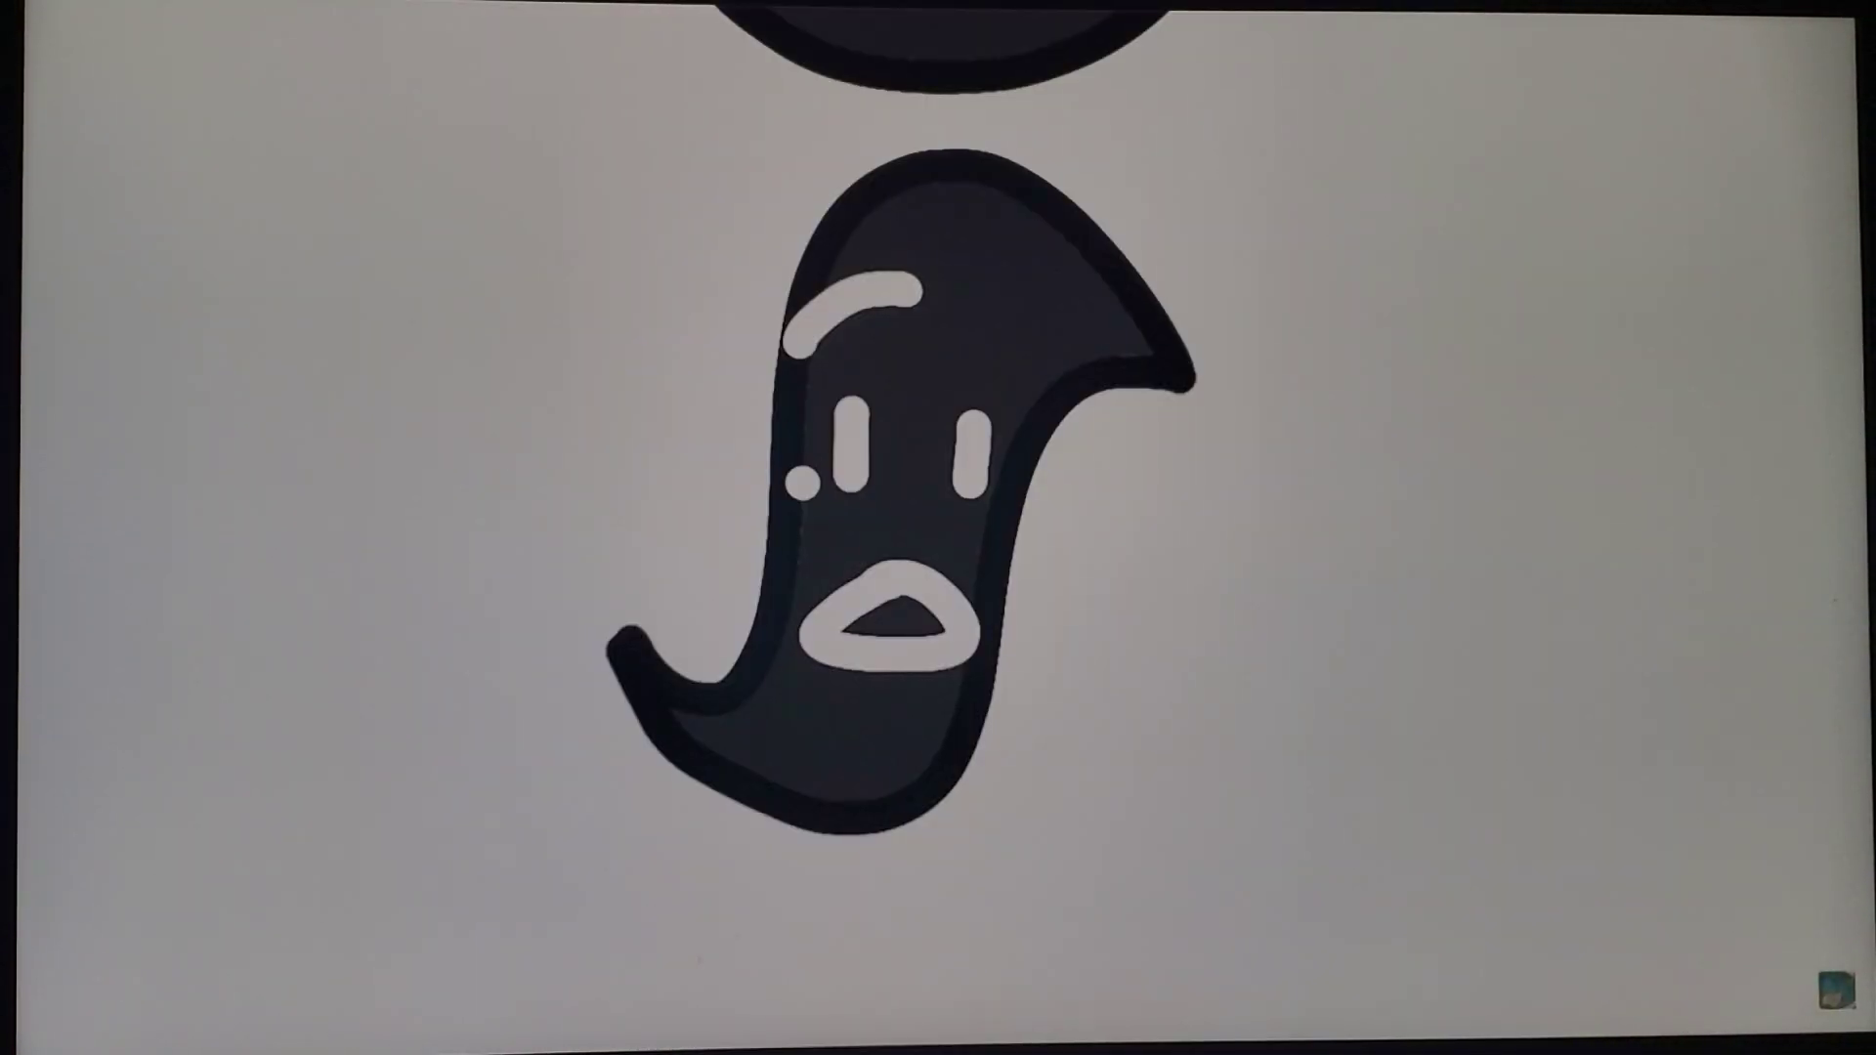
Step: Freeze Number Lore 25 at the 0:39 mark on the black hook figure
click(1164, 710)
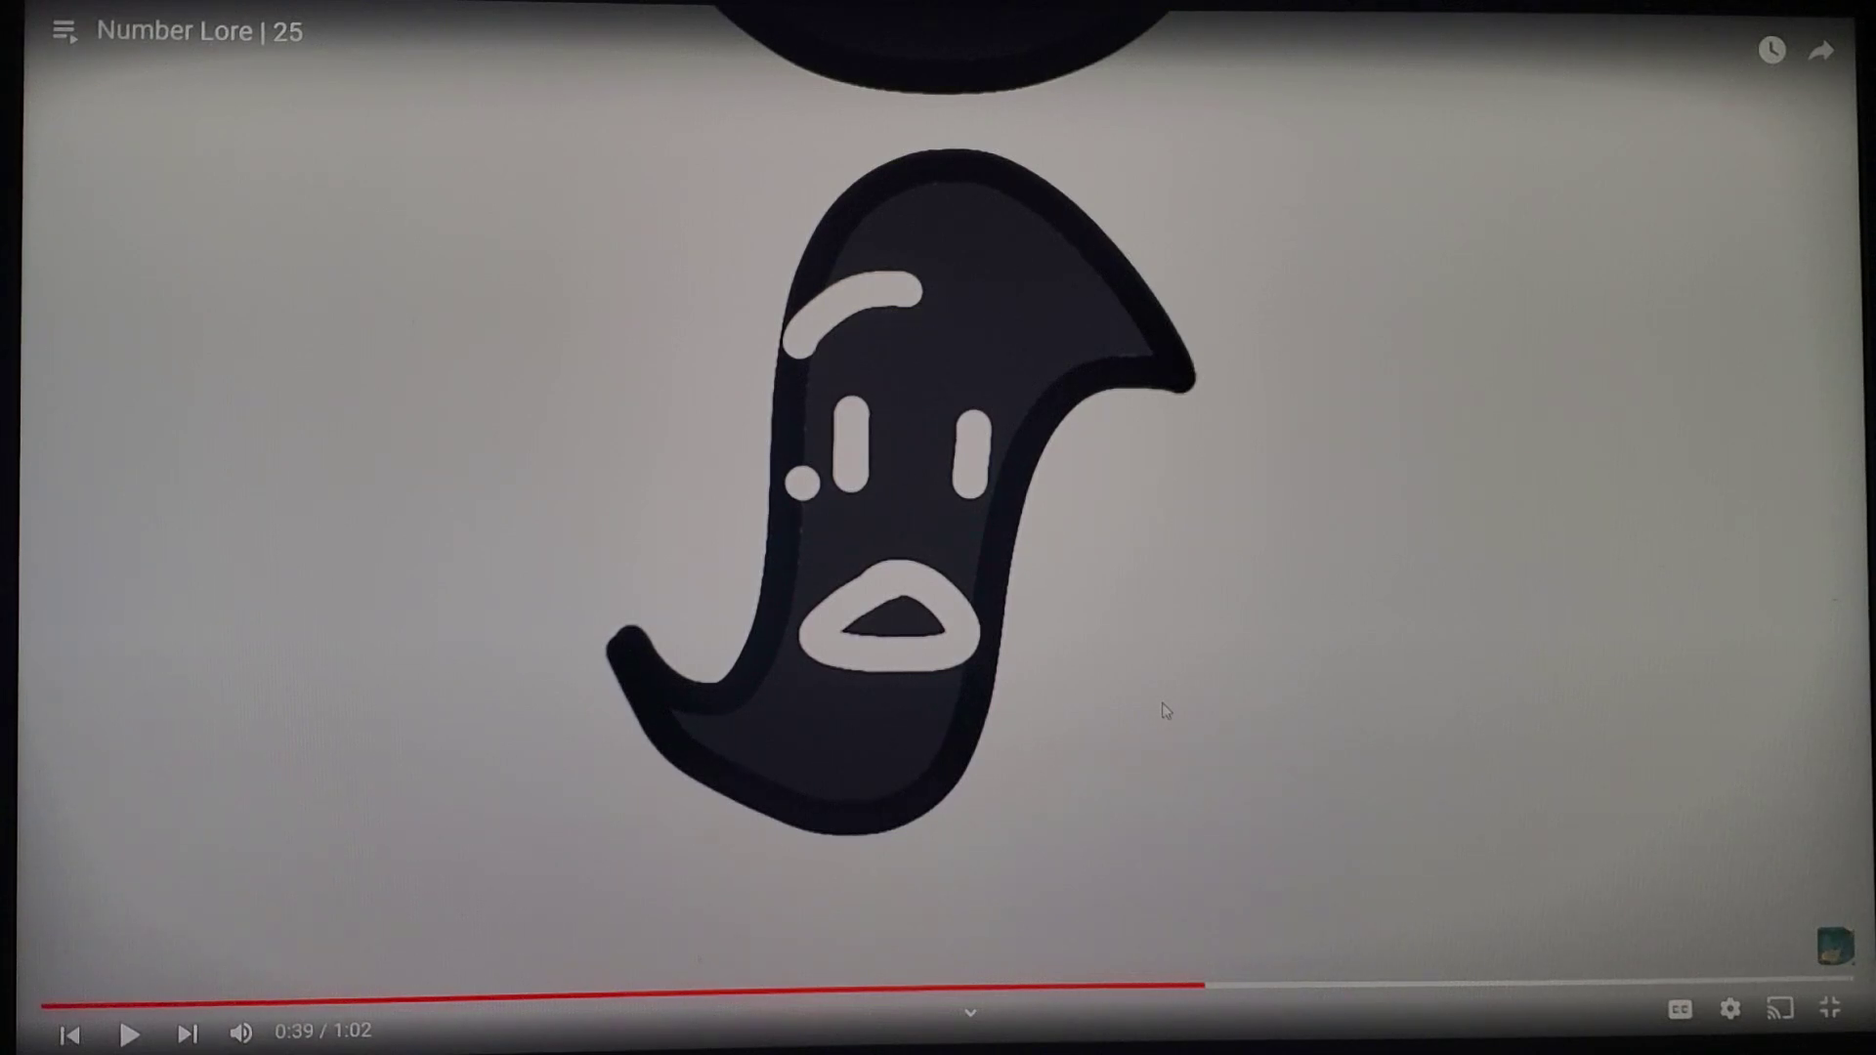
Step: Resume Number Lore 25 playback from 0:39
click(1163, 711)
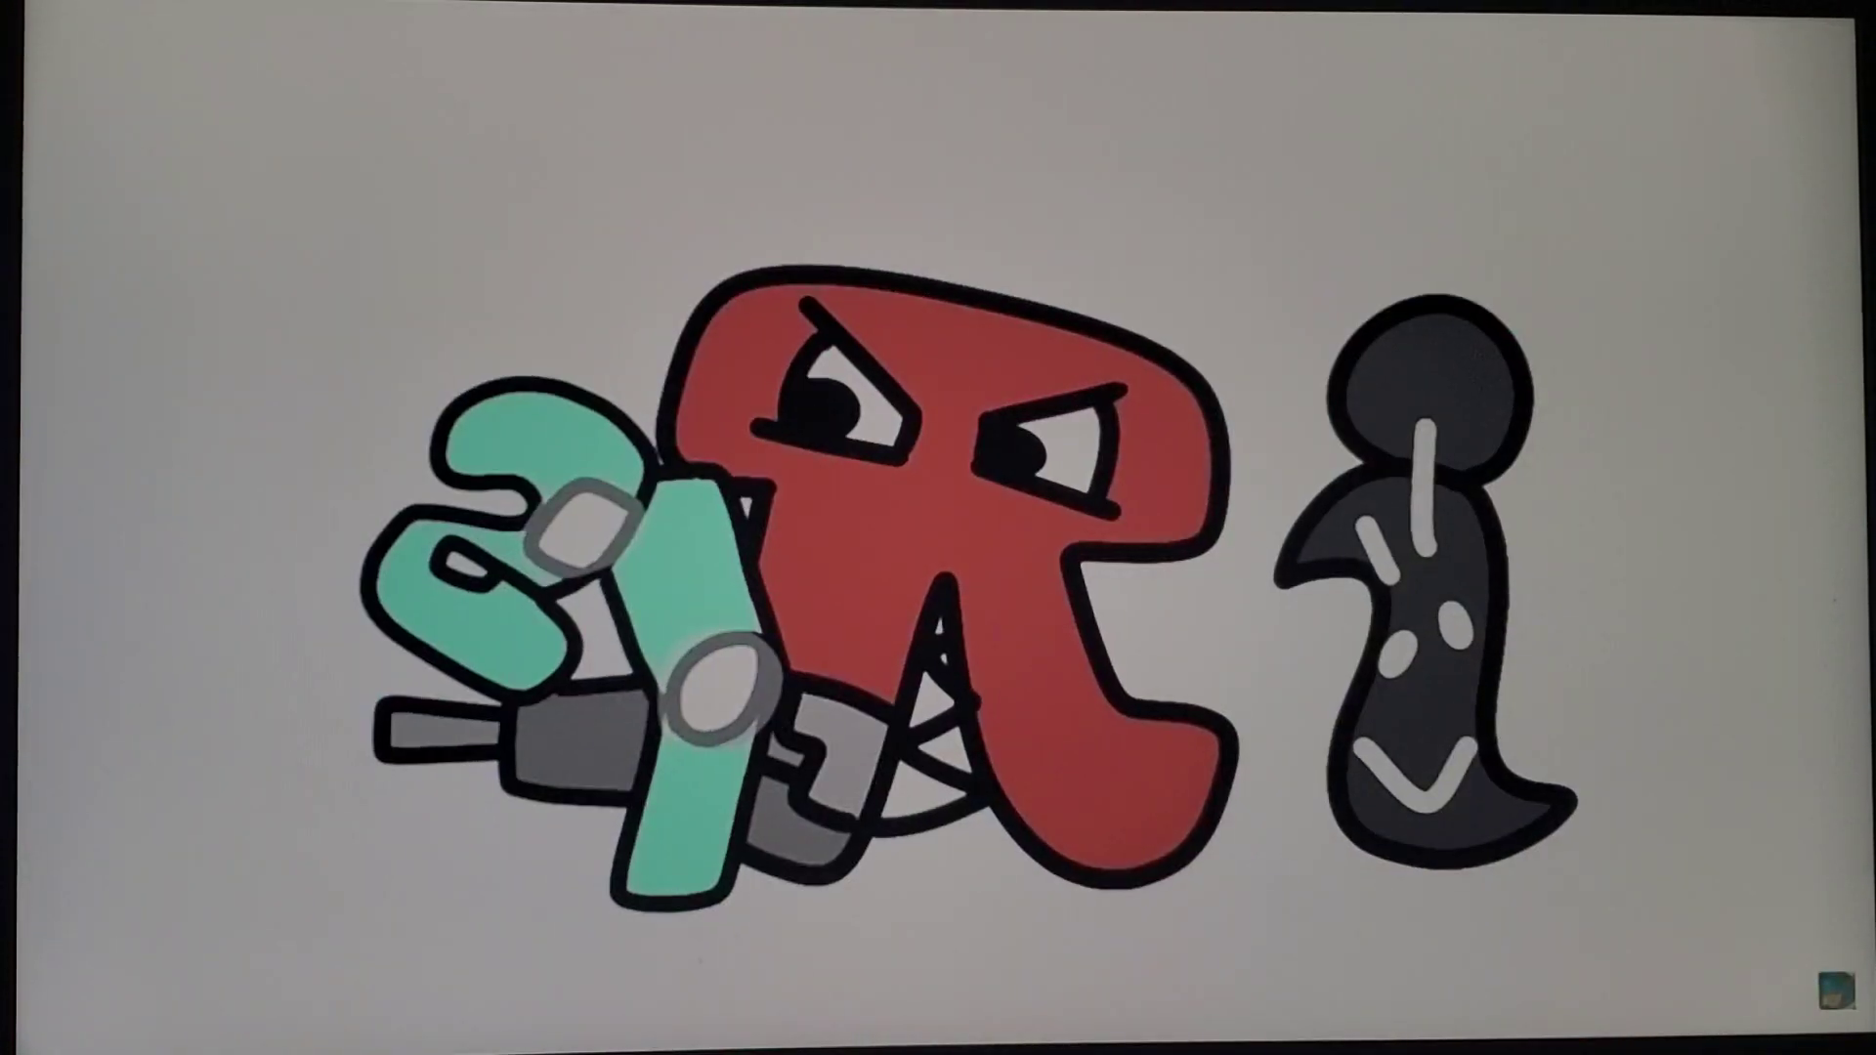
Step: Pause Number Lore 27 on the green blob scene
click(1162, 711)
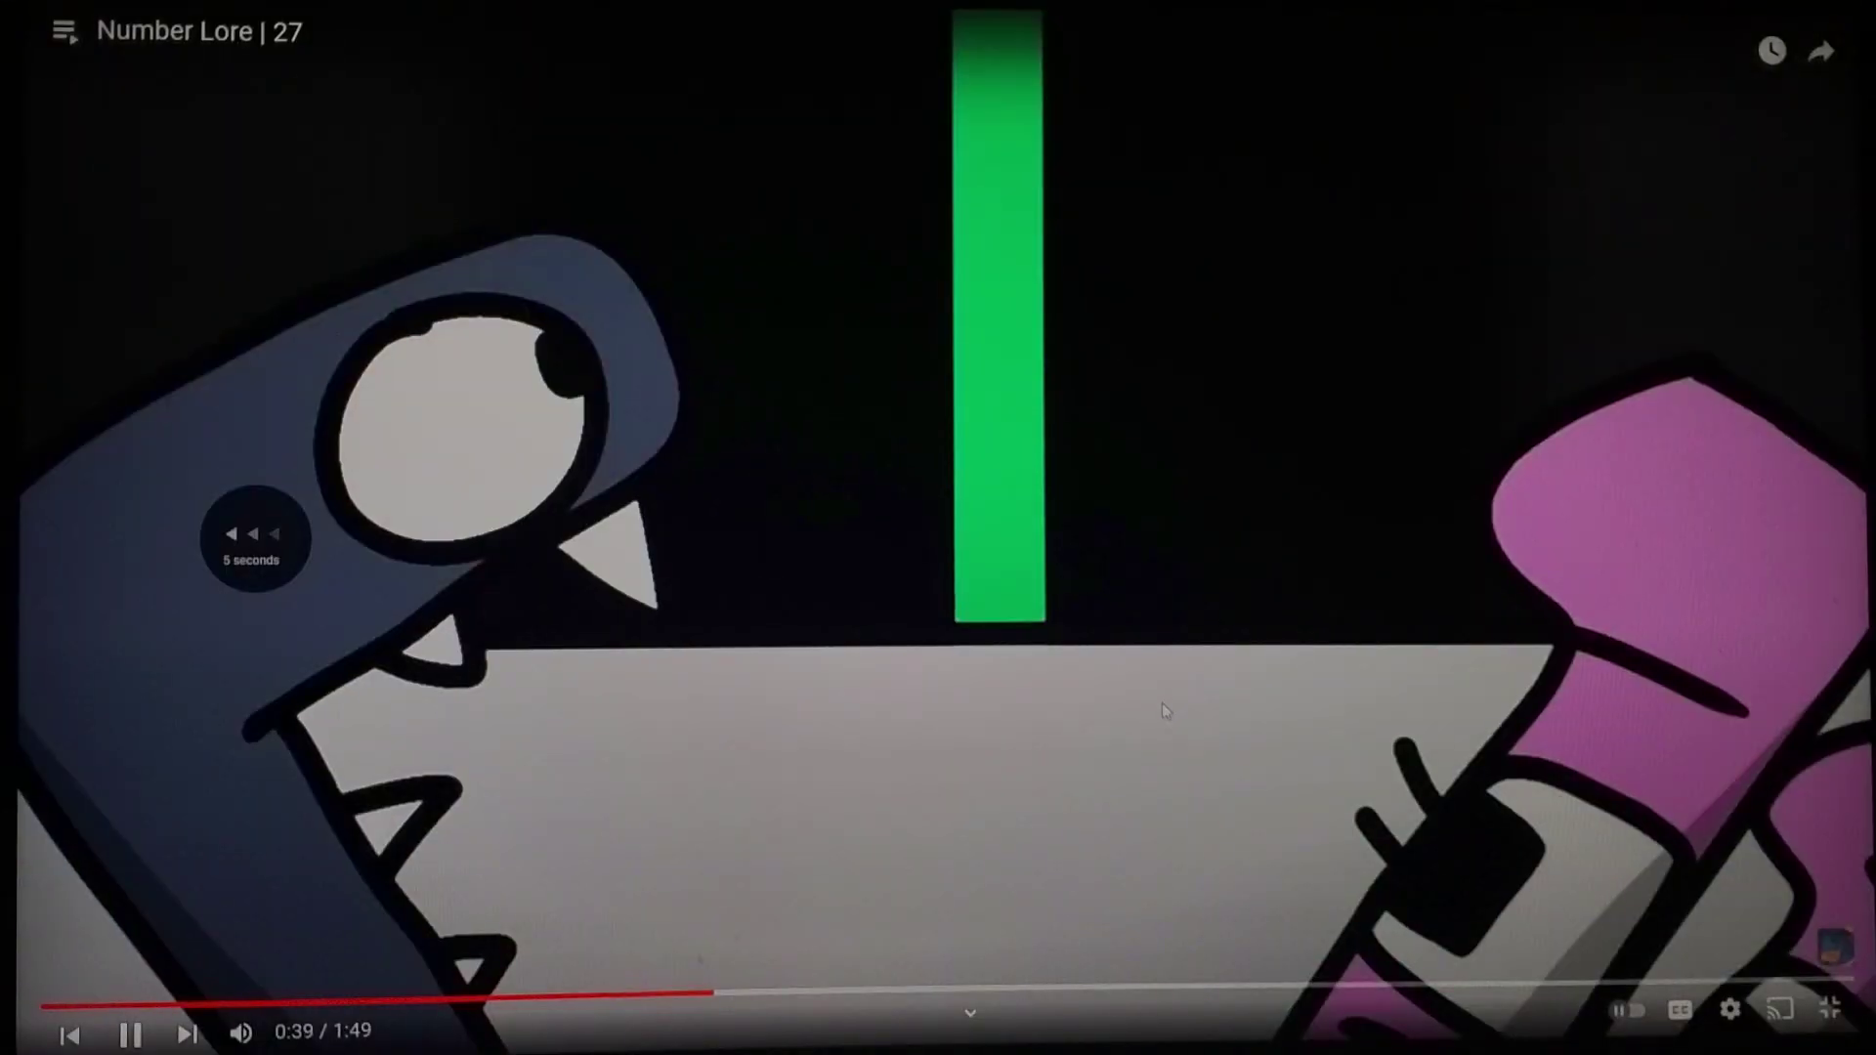
Step: Pause Number Lore 27 at 0:40 and on the red 17 close-up, resuming from 1:10
key(space)
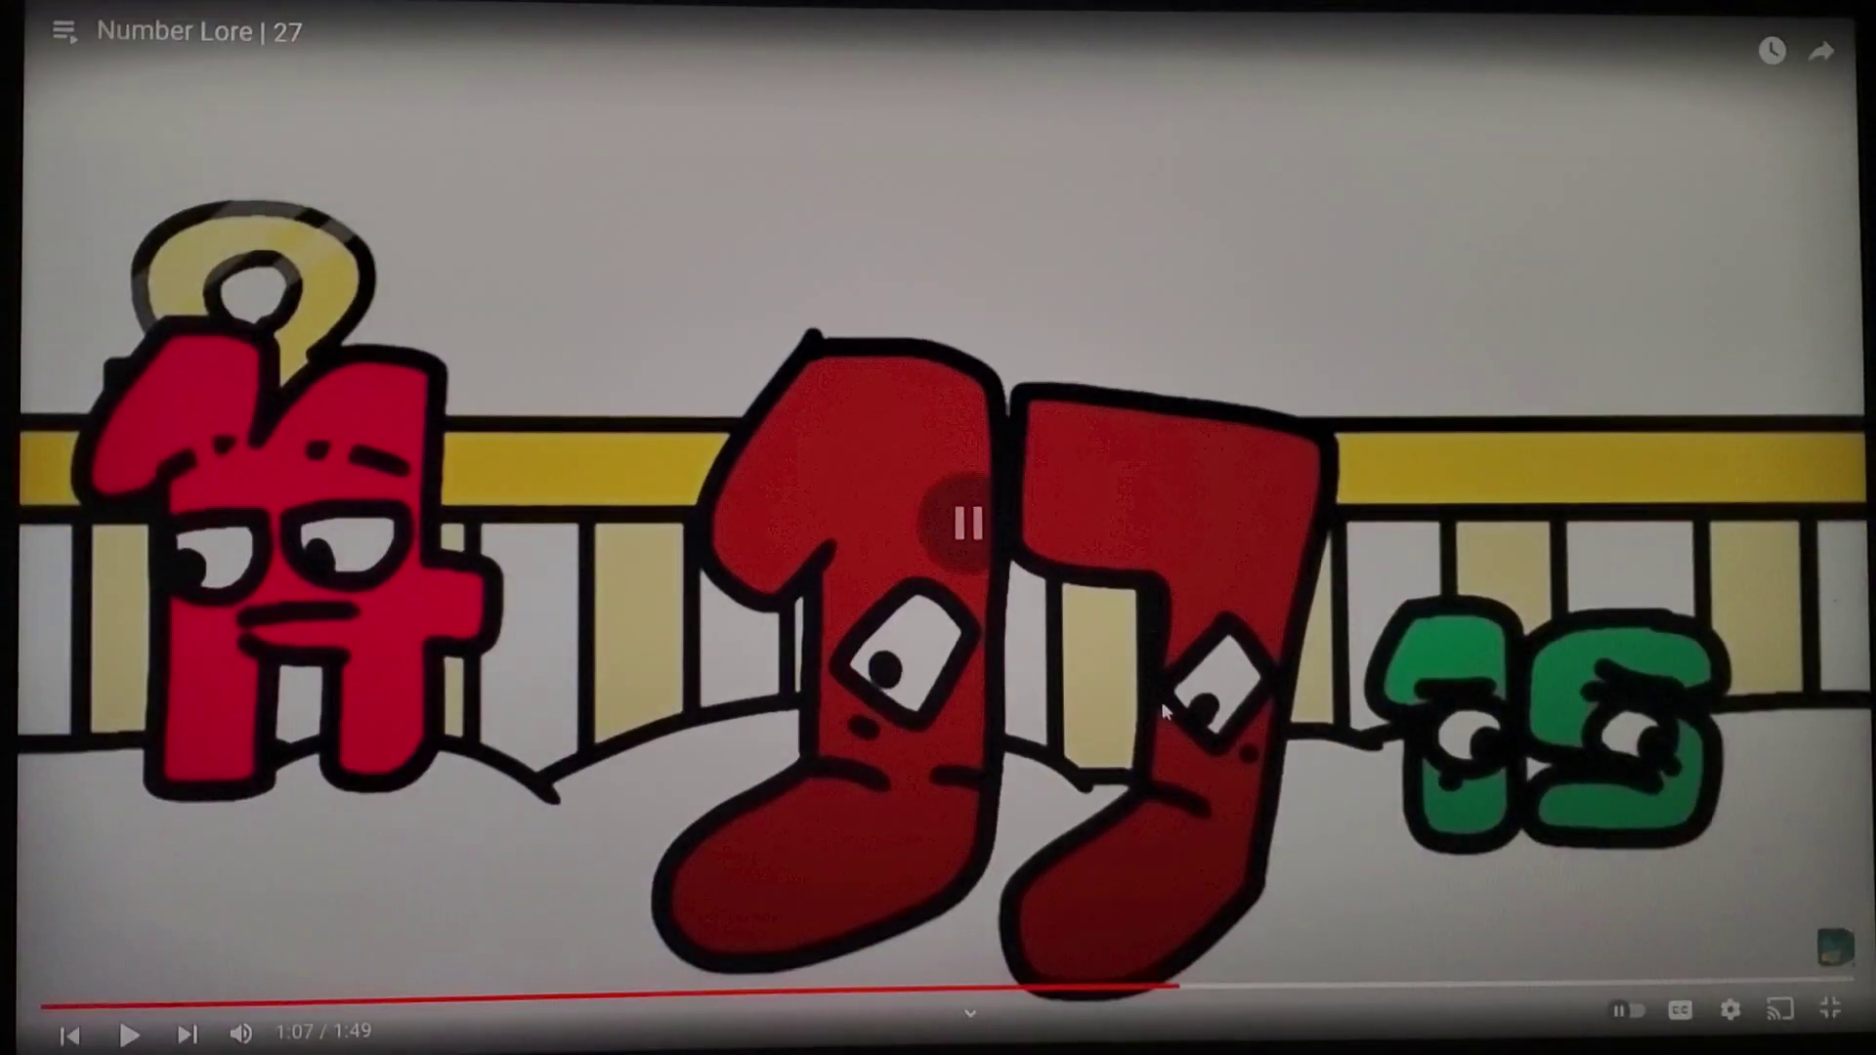
click(1163, 710)
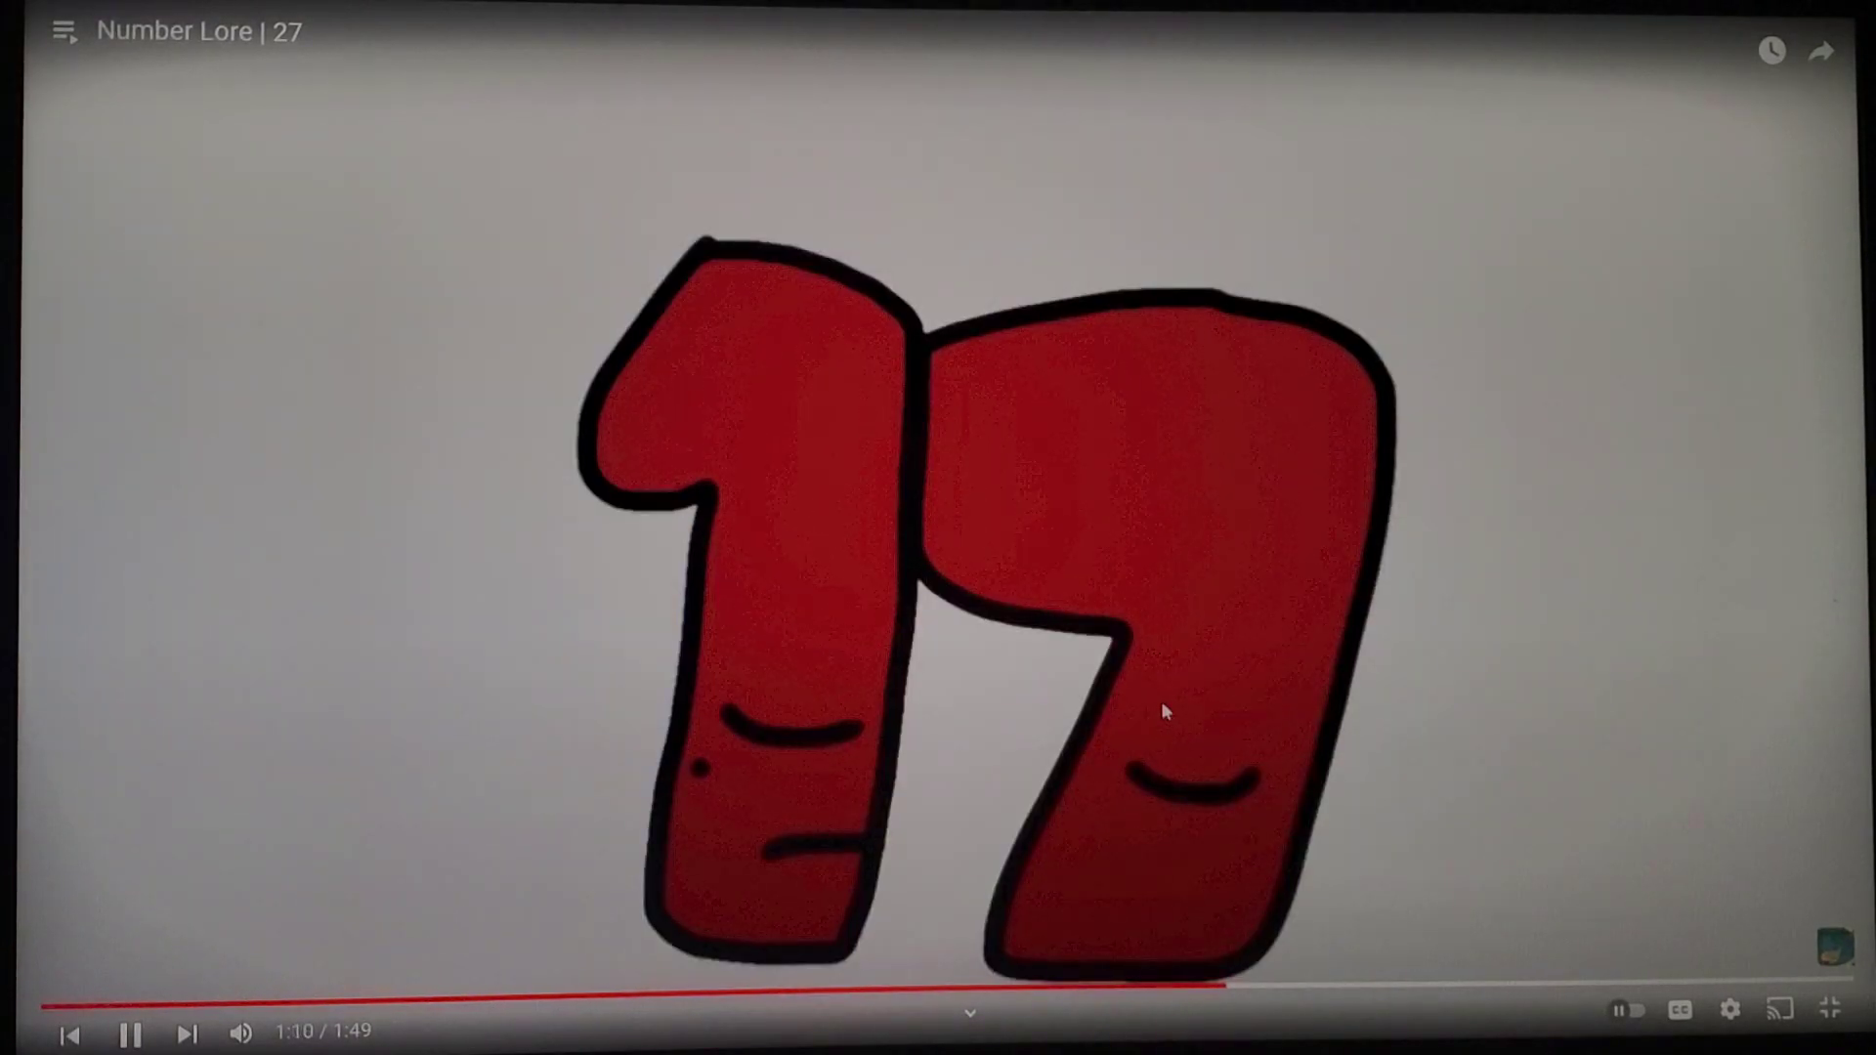
click(1162, 709)
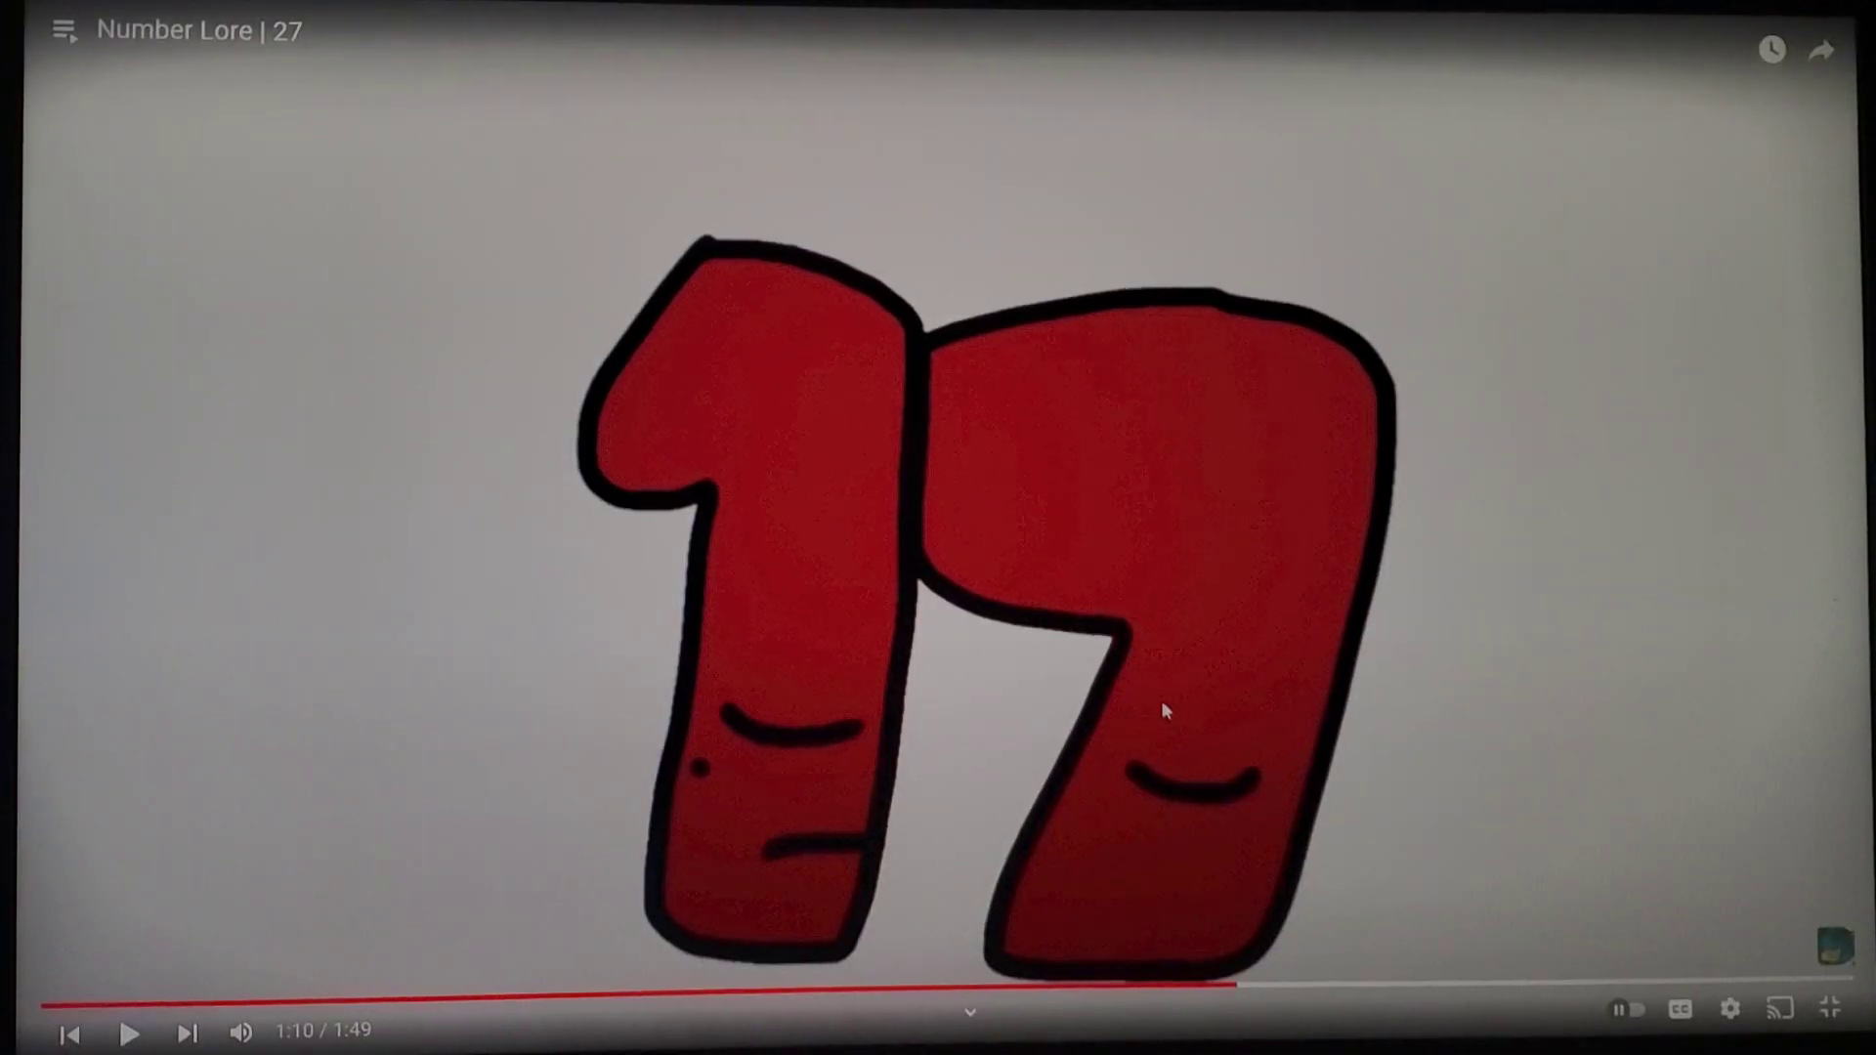
click(1162, 710)
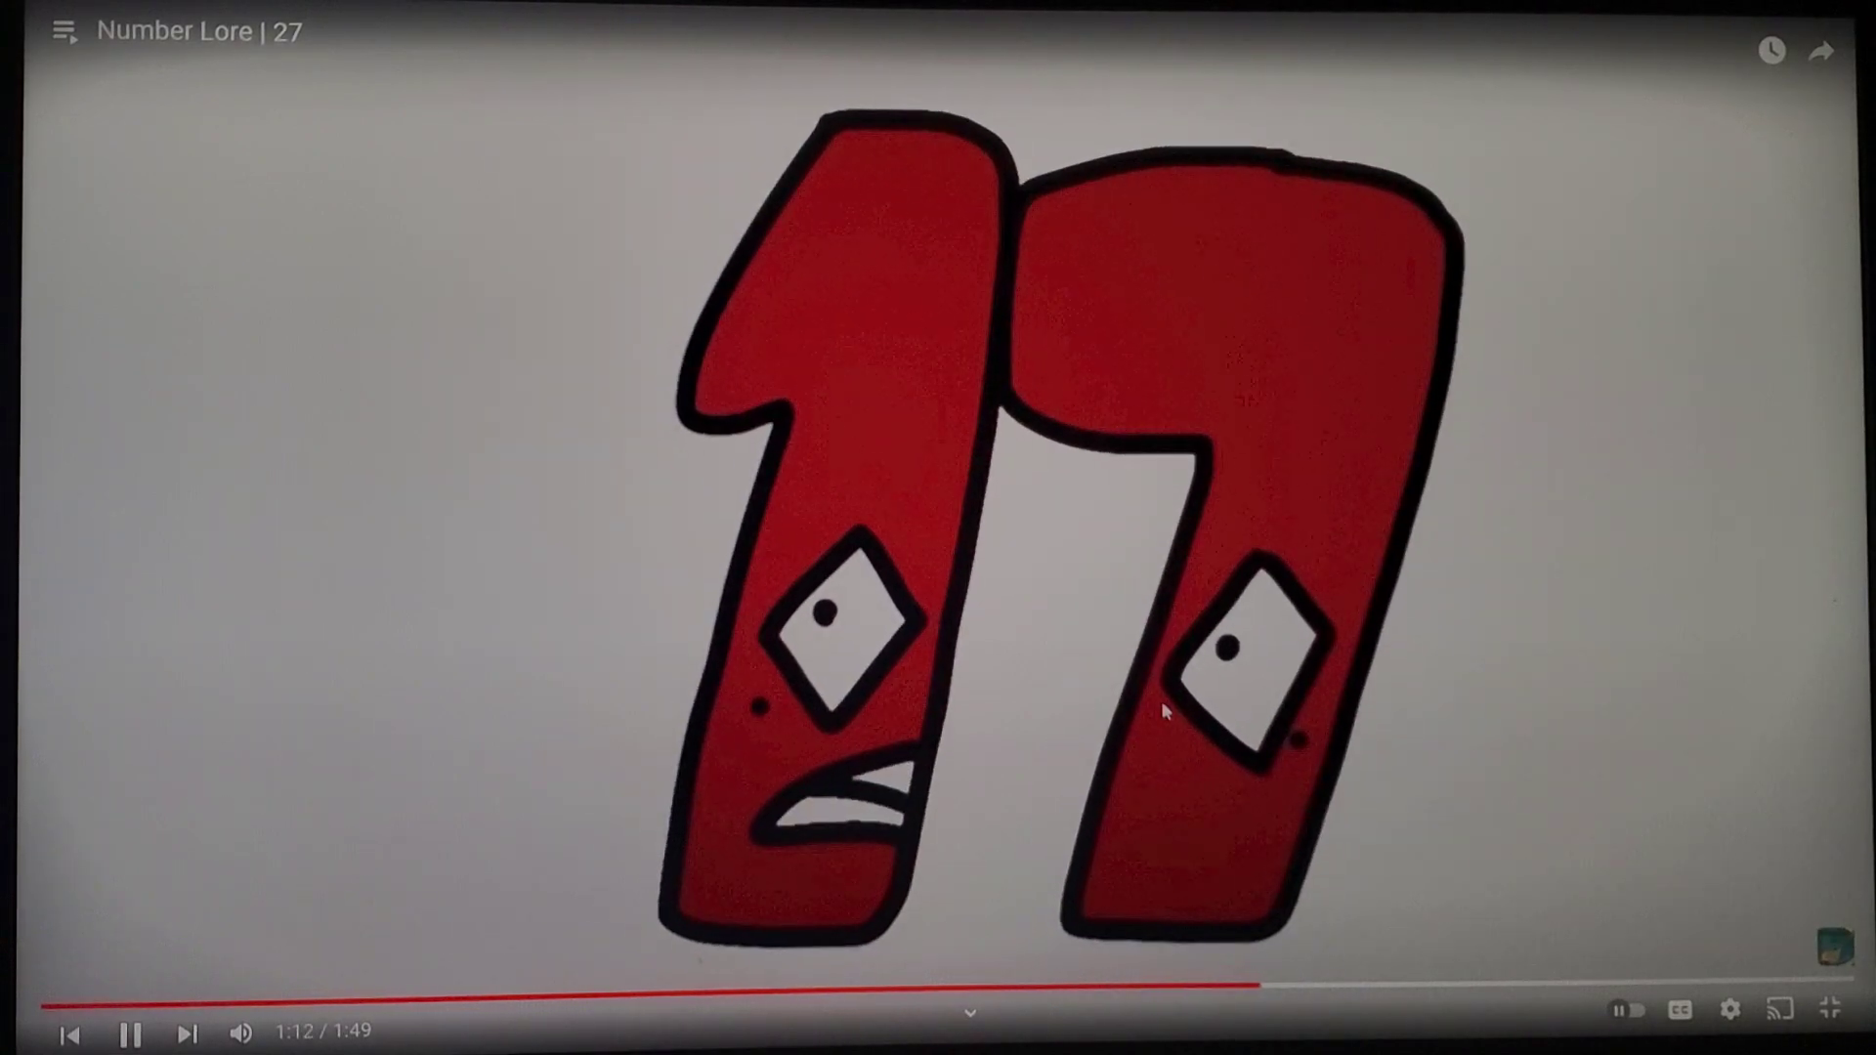
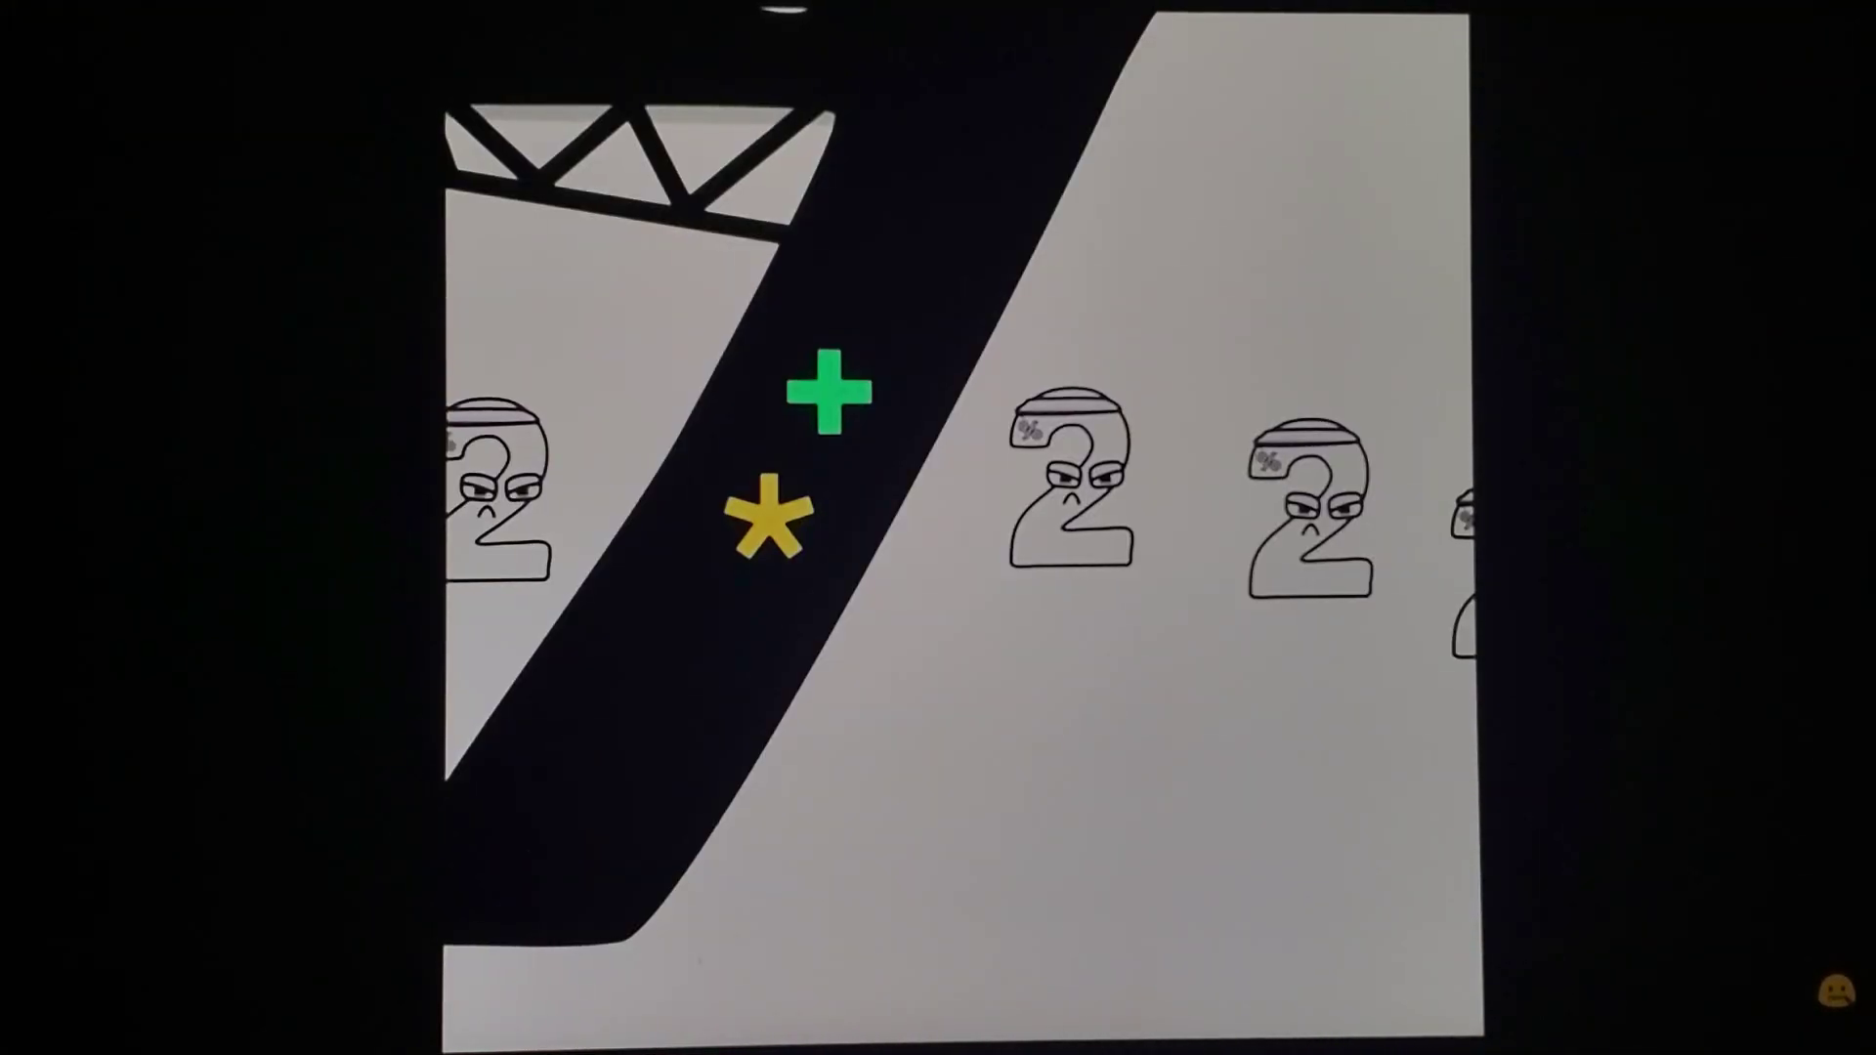
Step: Pause Numbers Lore at 1:29, resume it, and stop again on the 6-5-4-1 scene
click(222, 651)
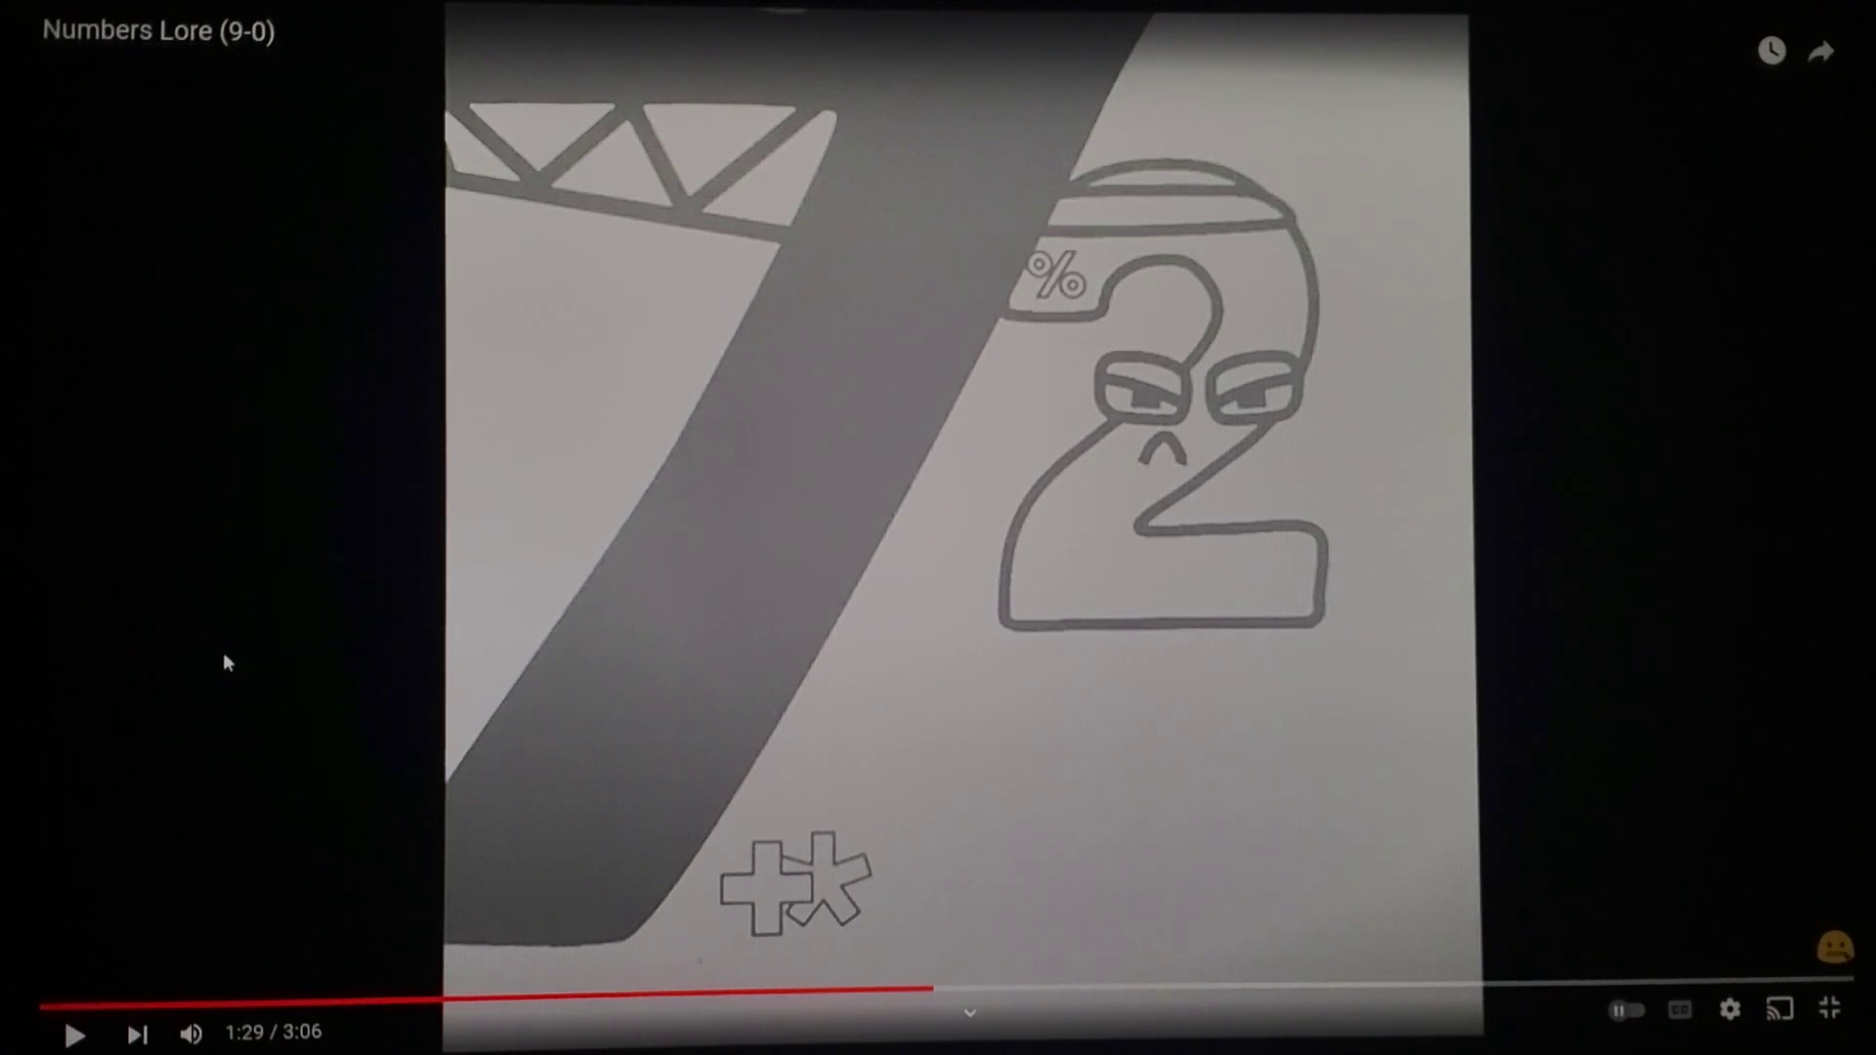
click(222, 653)
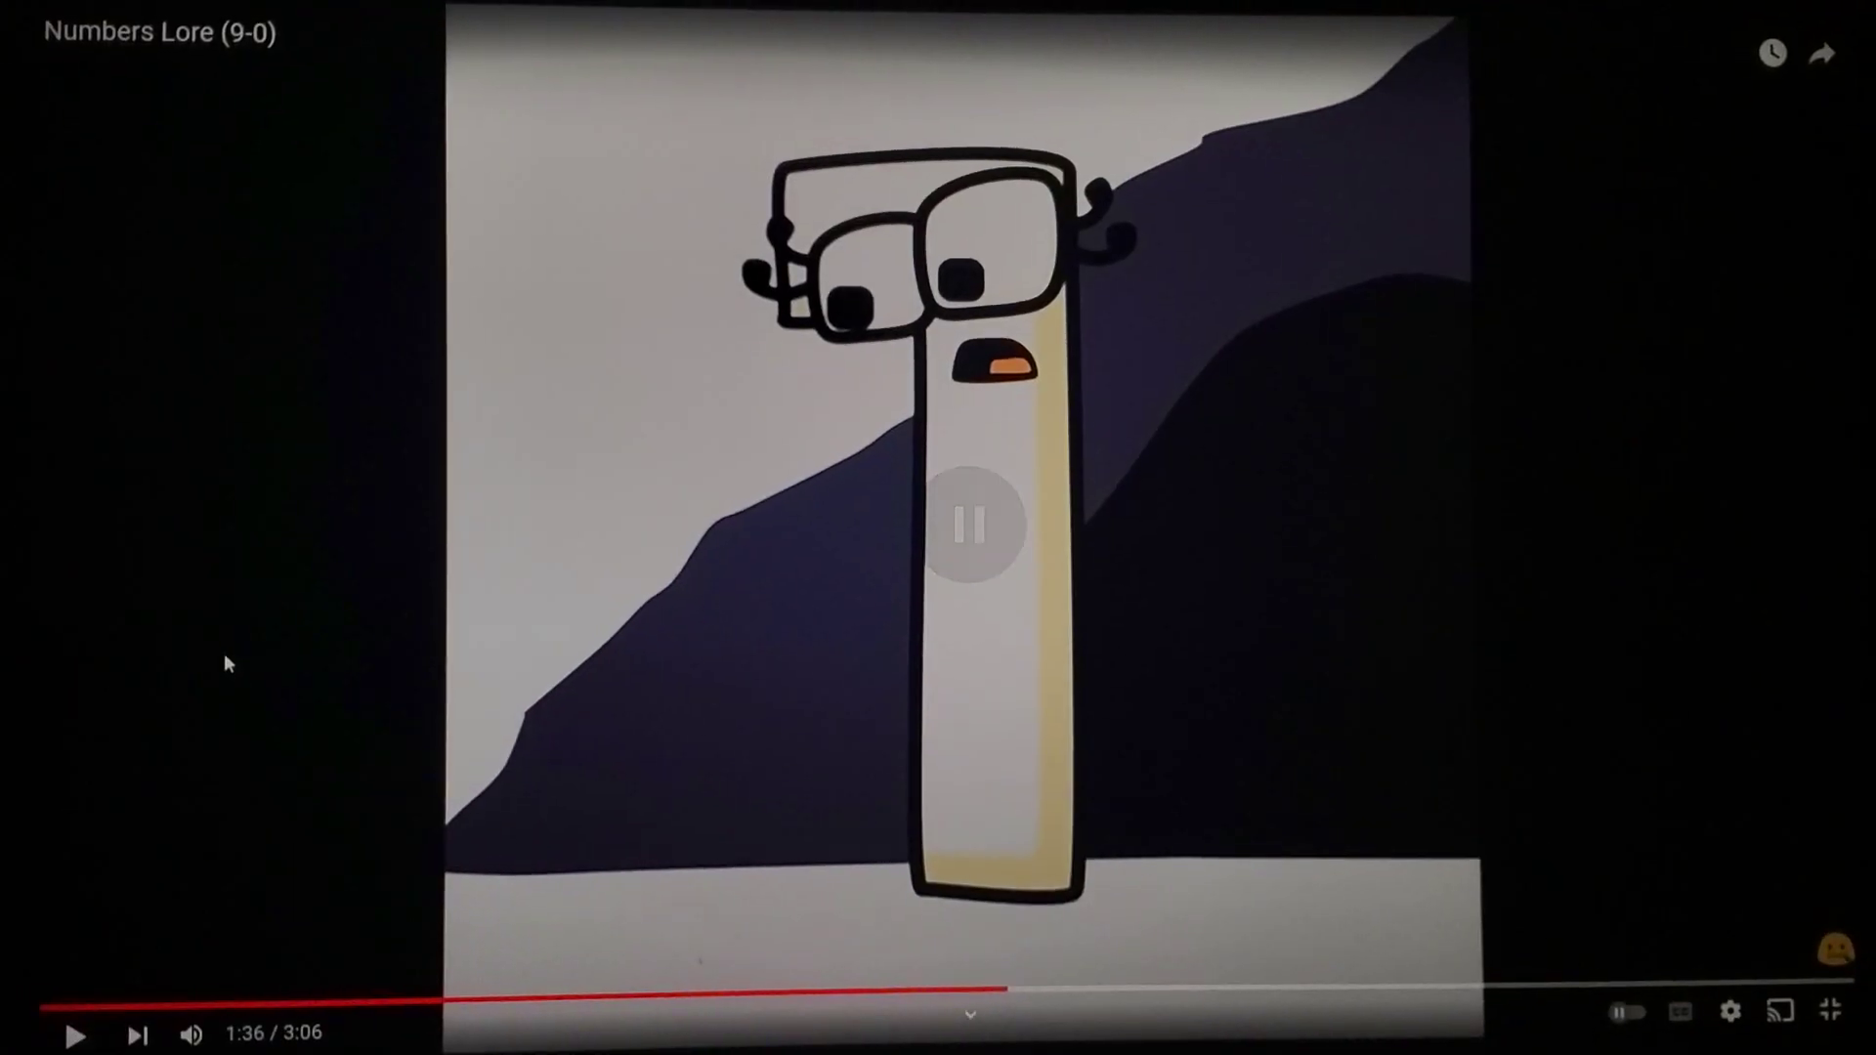
click(221, 653)
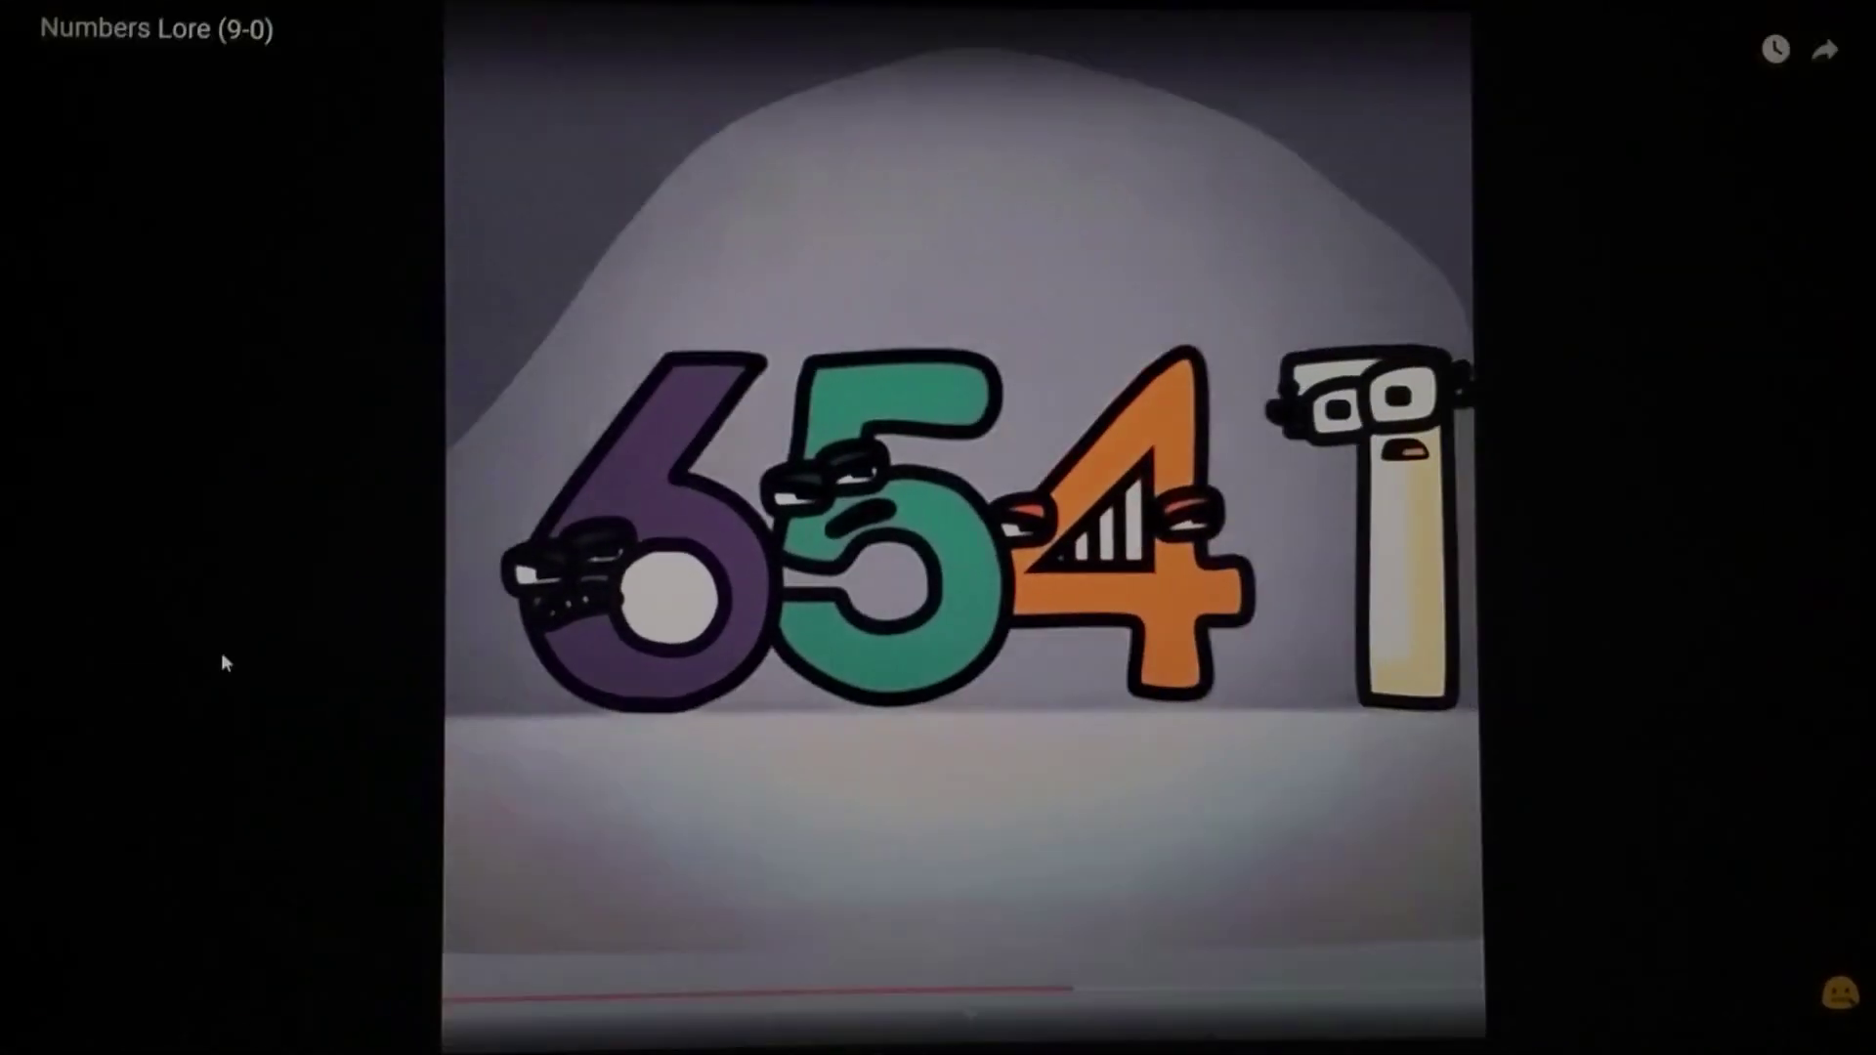
click(221, 652)
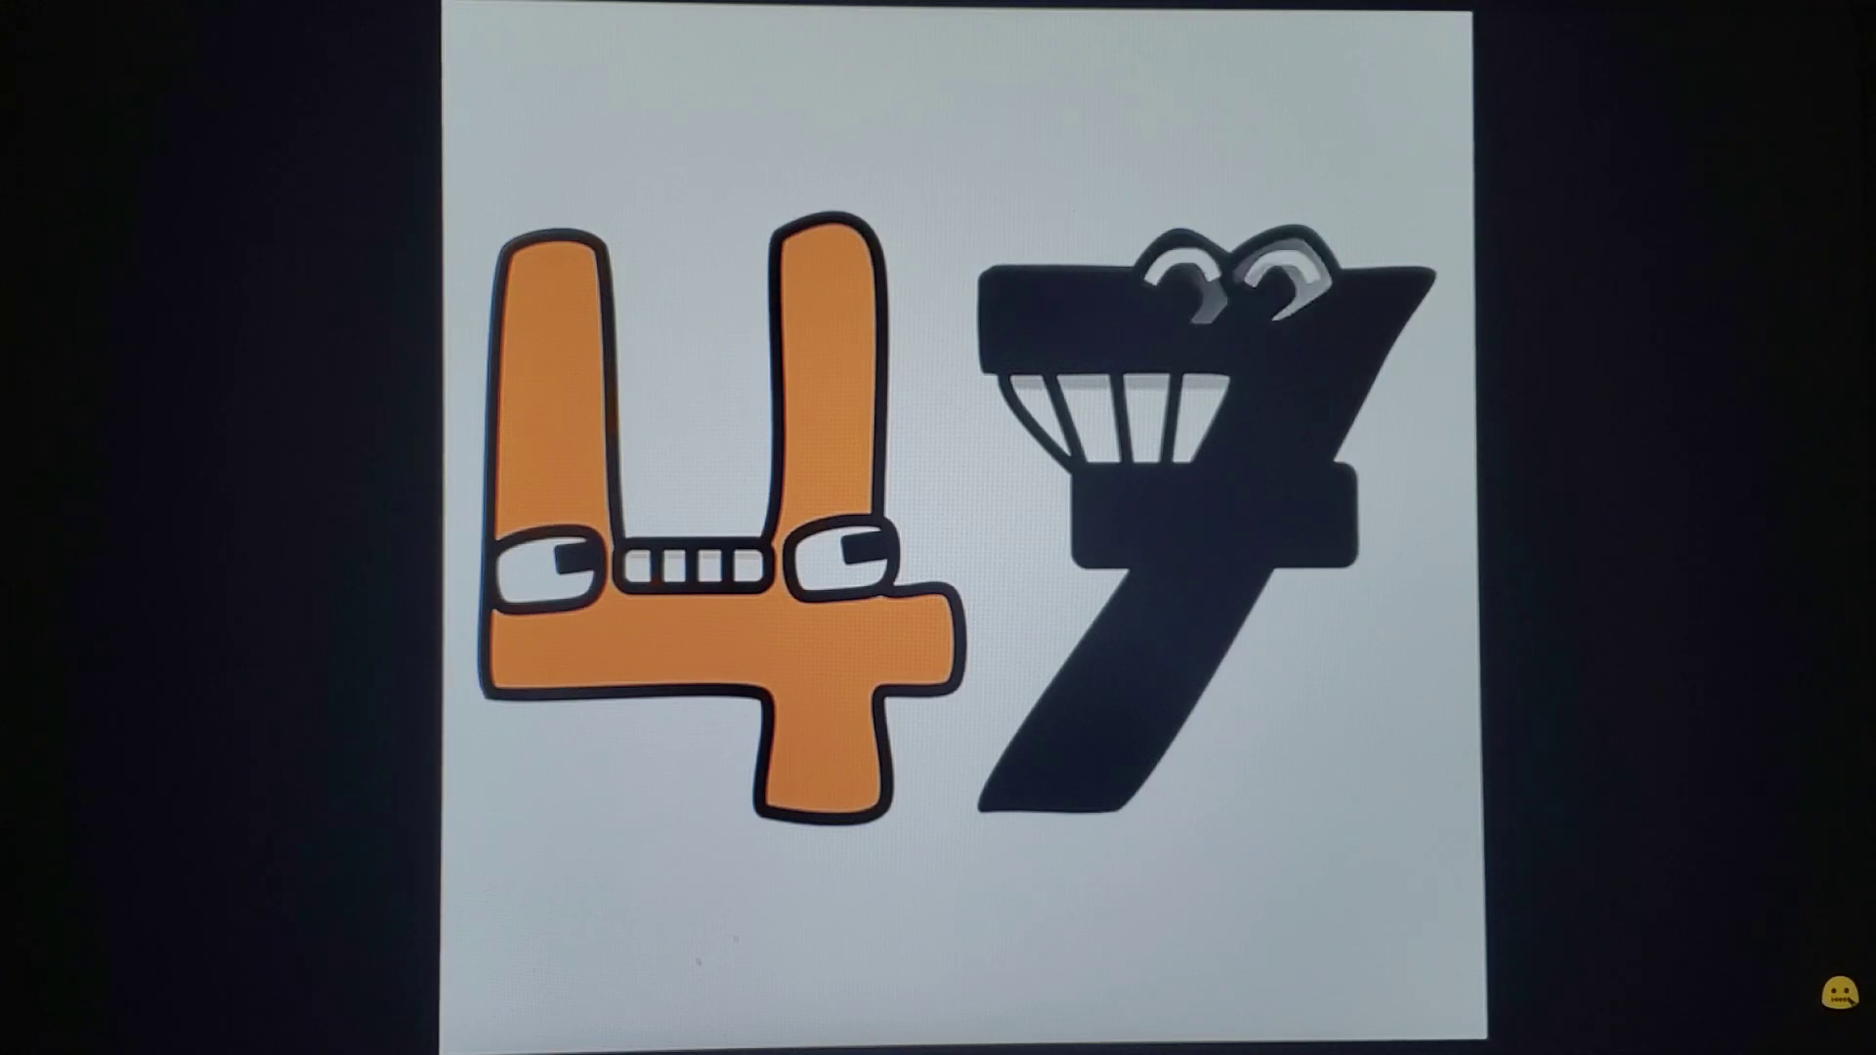
Step: Pause at 2:31 on the 4 and 7 scene, then resume playback to 2:33
click(217, 647)
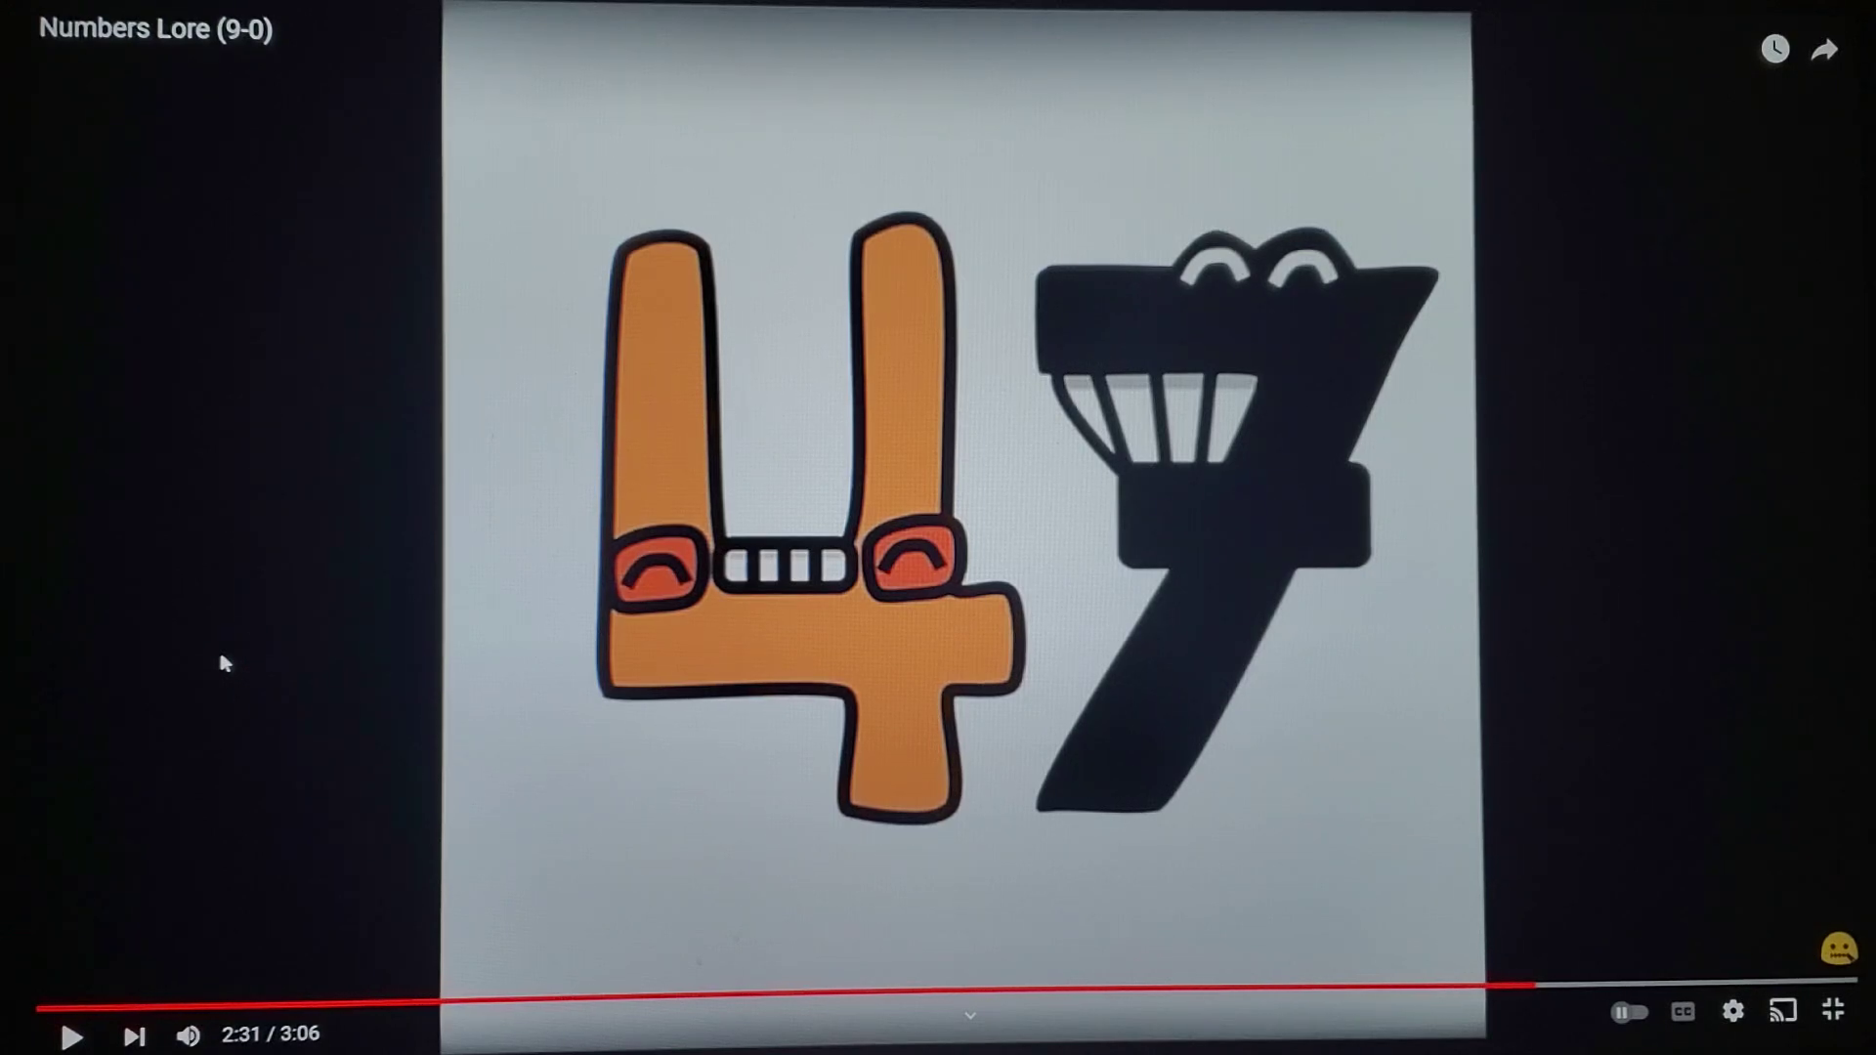
click(219, 657)
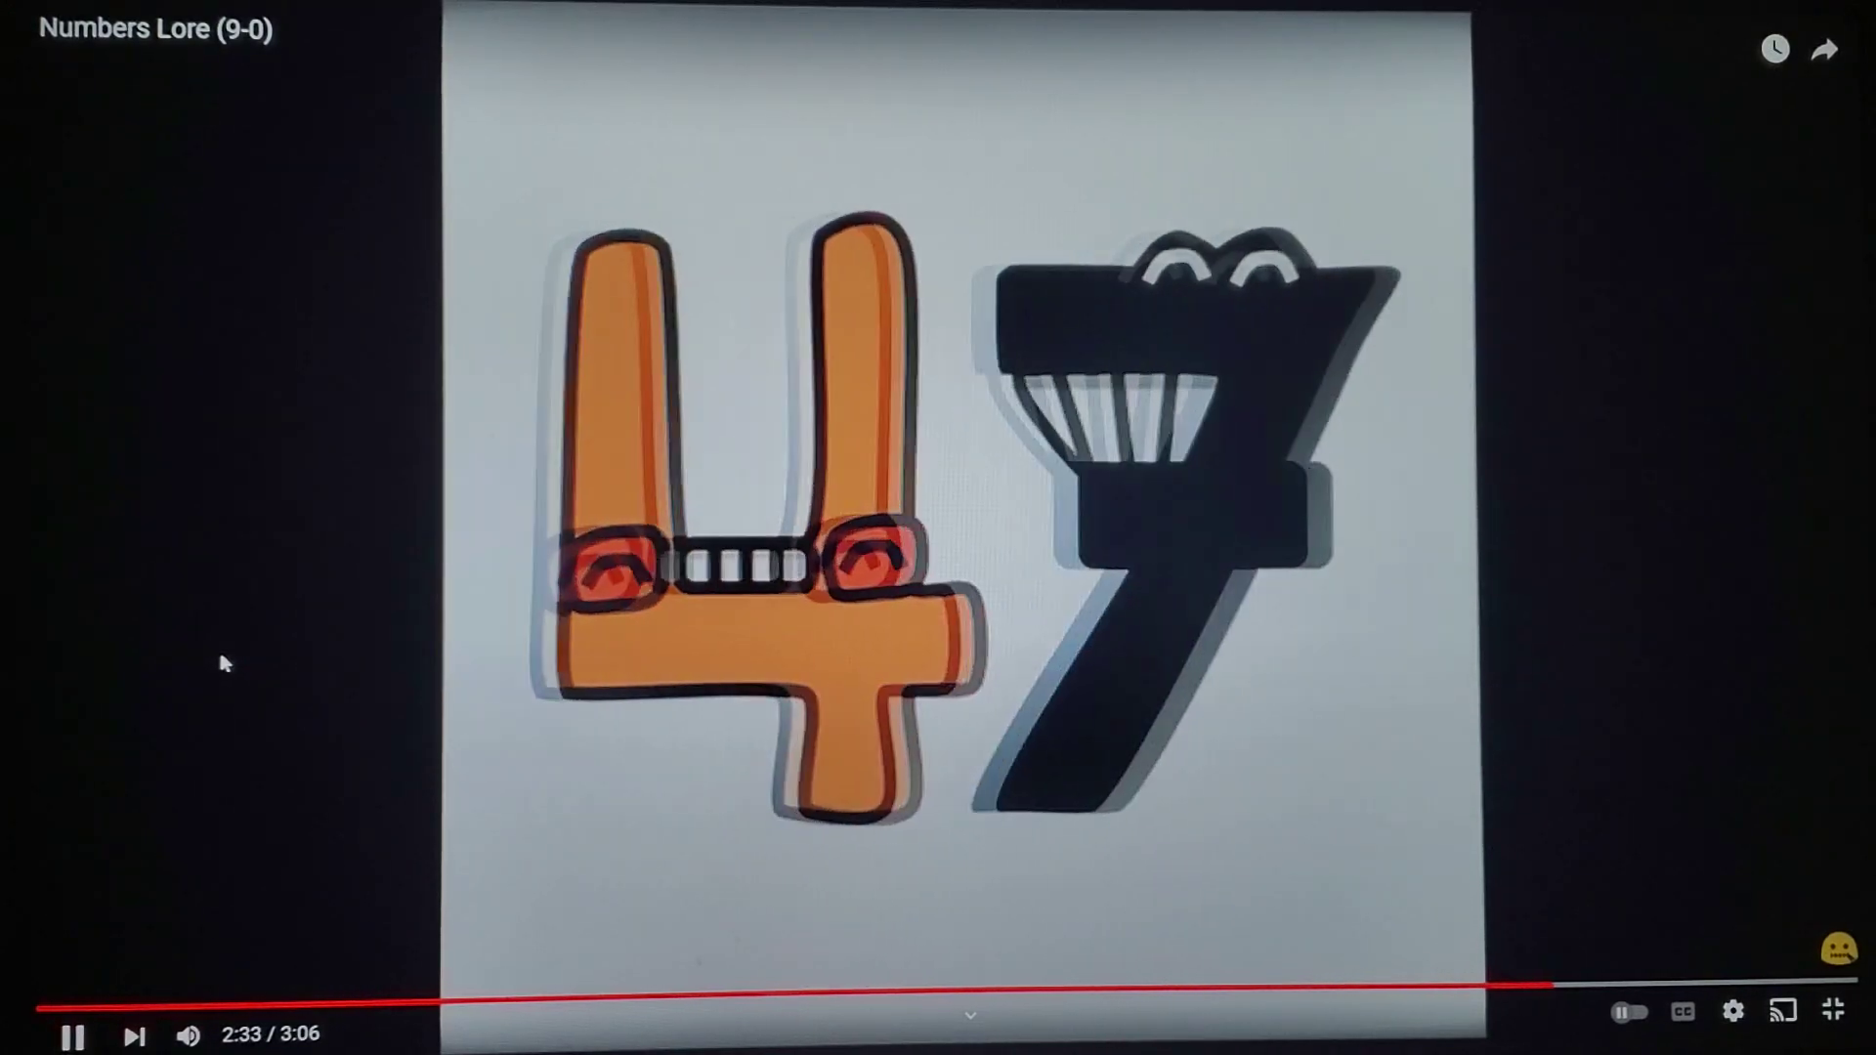